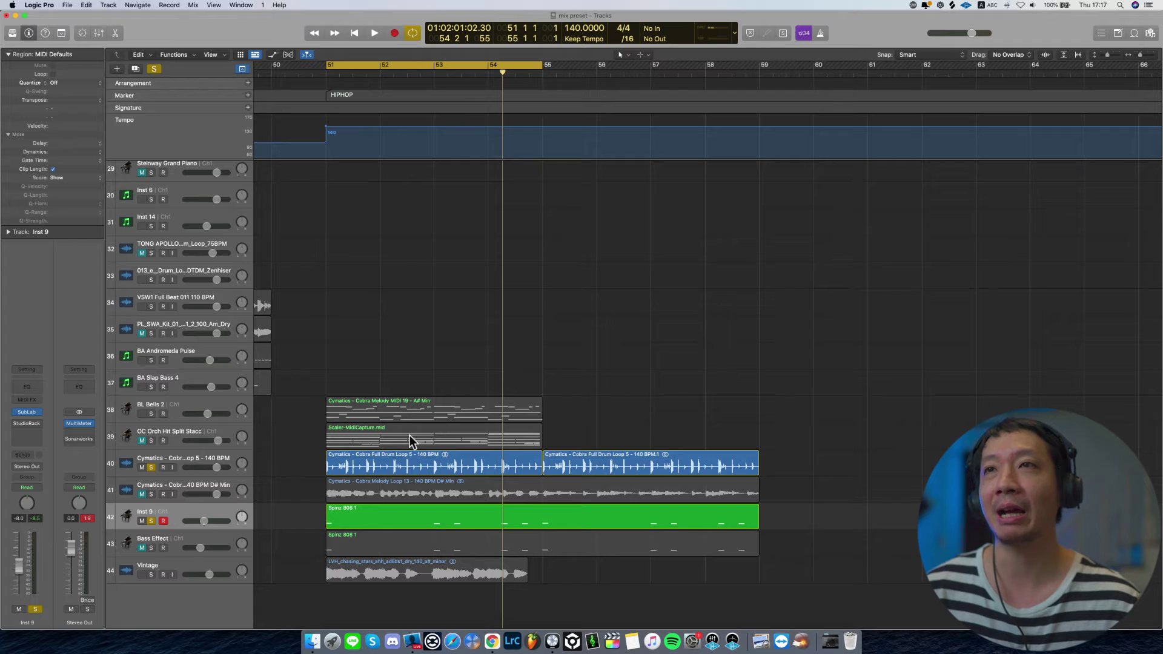
# - Audition the drum loop and Inst 9 bass, opening the 808 Attack StudioRack on Inst 9 and comparing it bypassed and enabled
pyautogui.press('space')
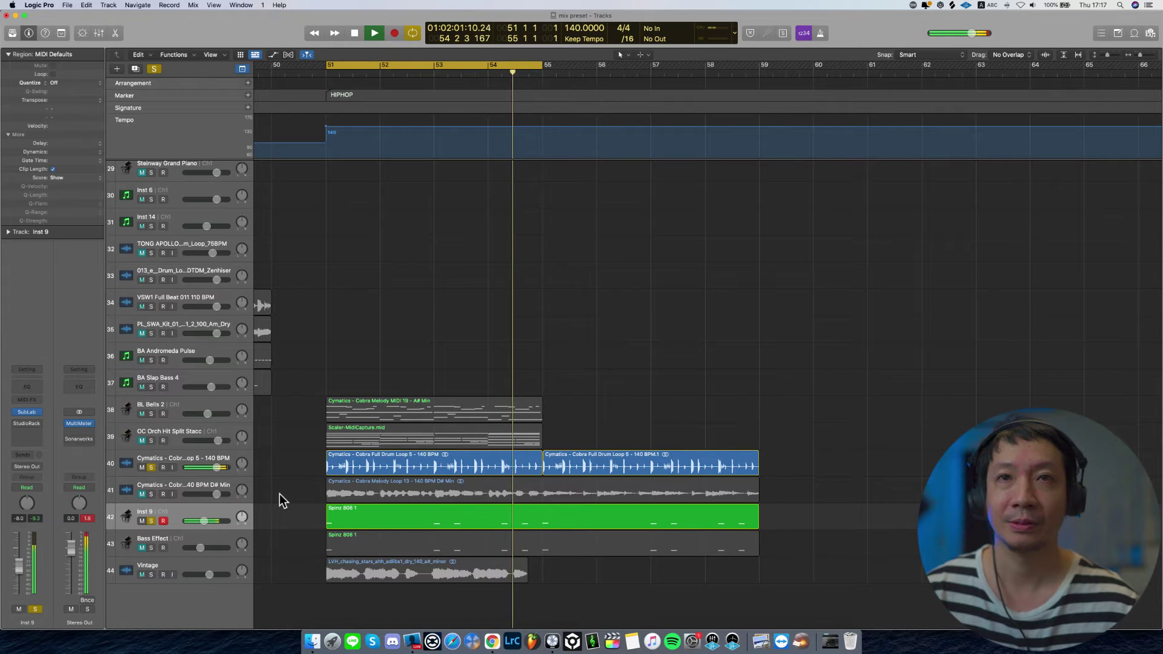
pyautogui.press('space')
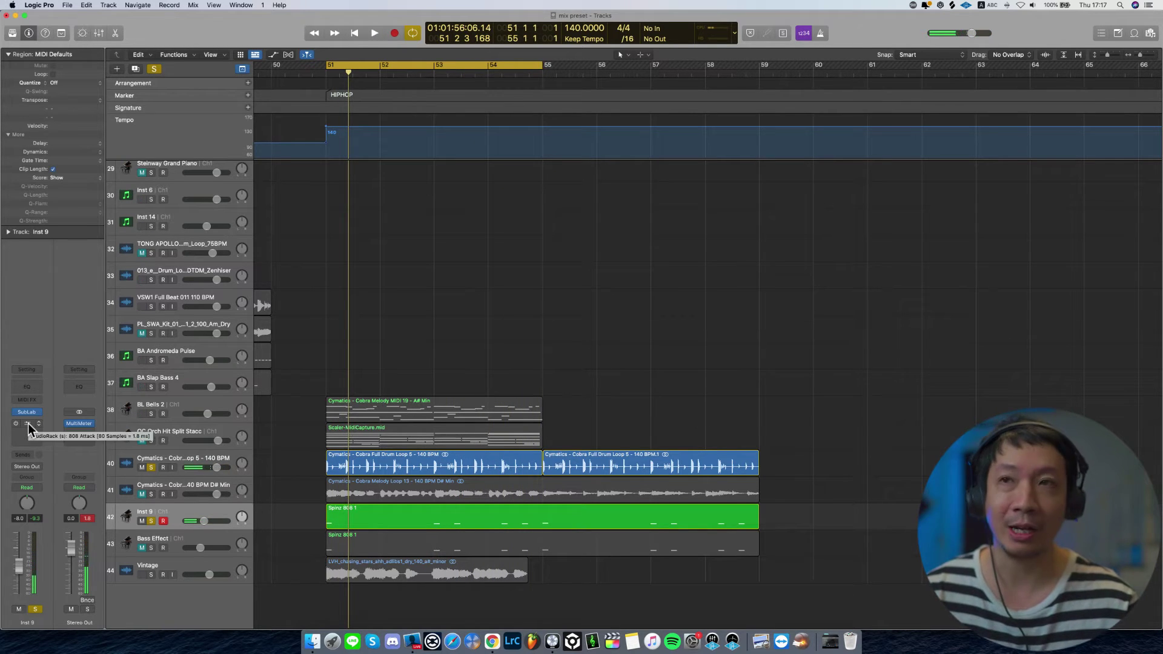
pyautogui.click(28, 423)
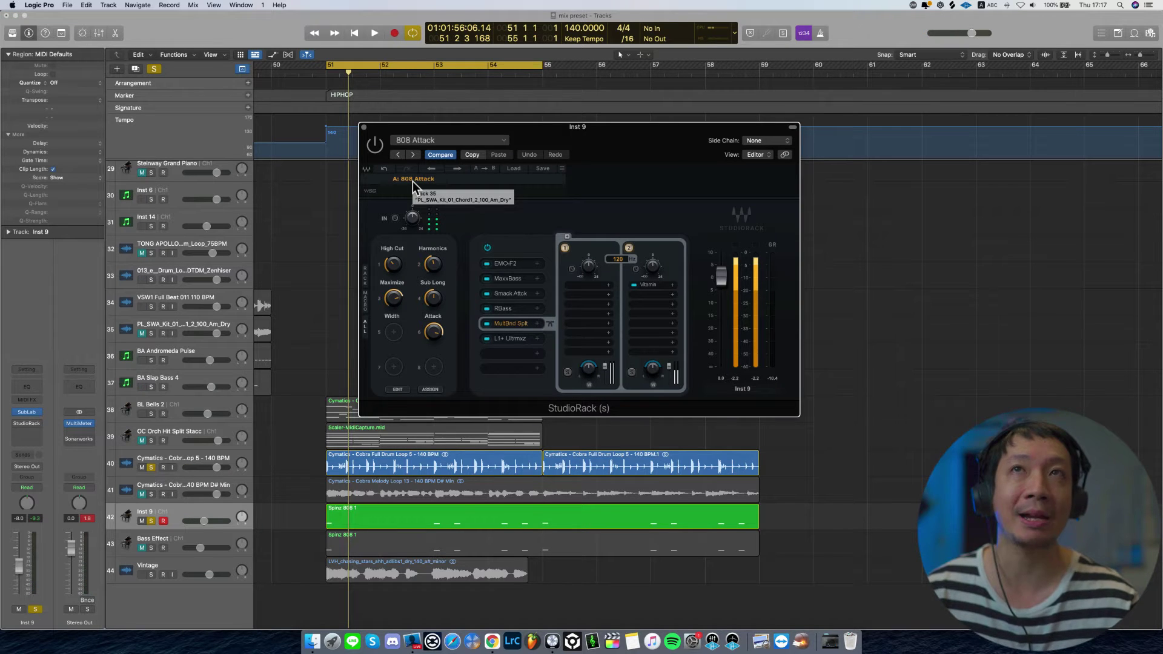
pyautogui.press('space')
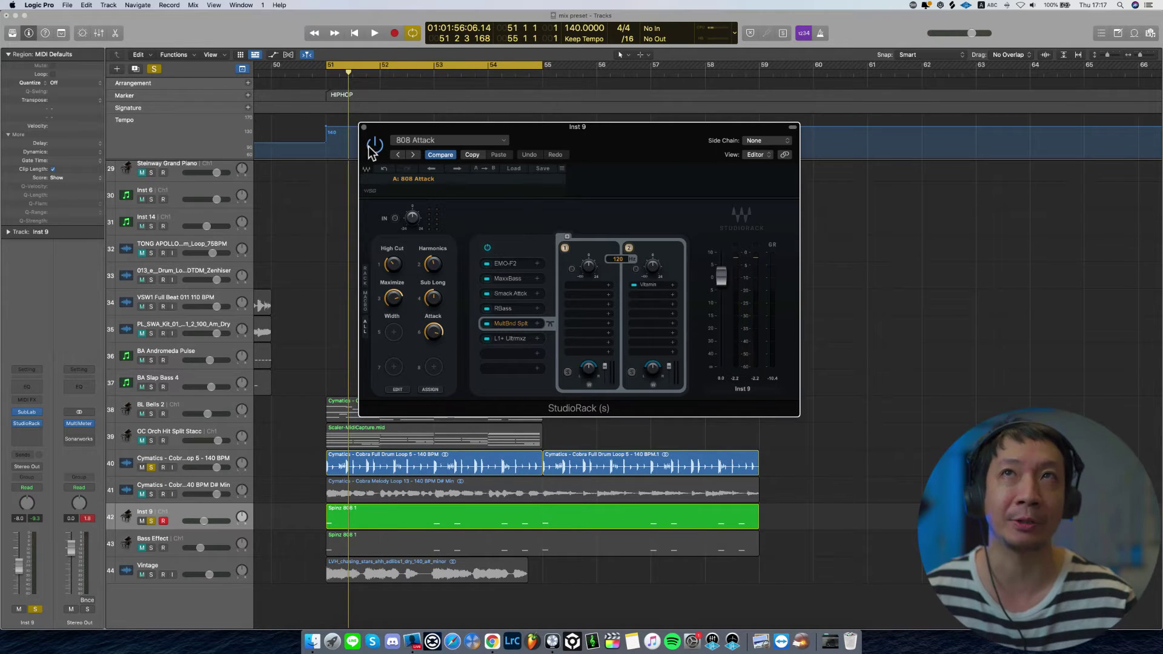
pyautogui.moveTo(582, 129); pyautogui.dragTo(673, 165)
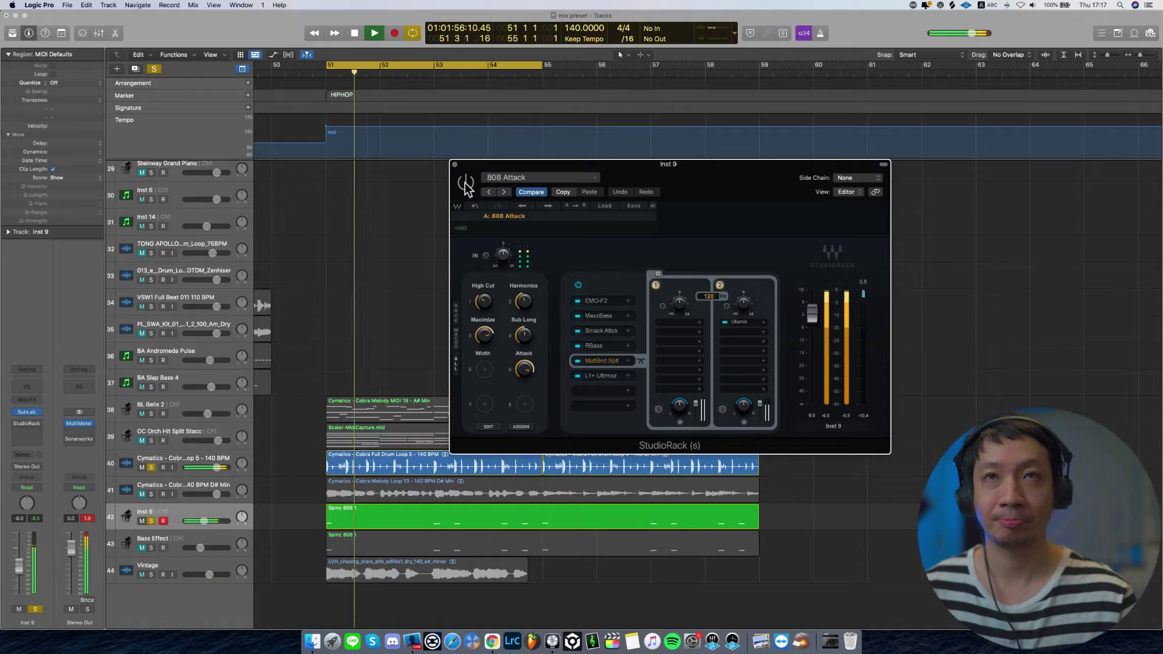
pyautogui.press('space')
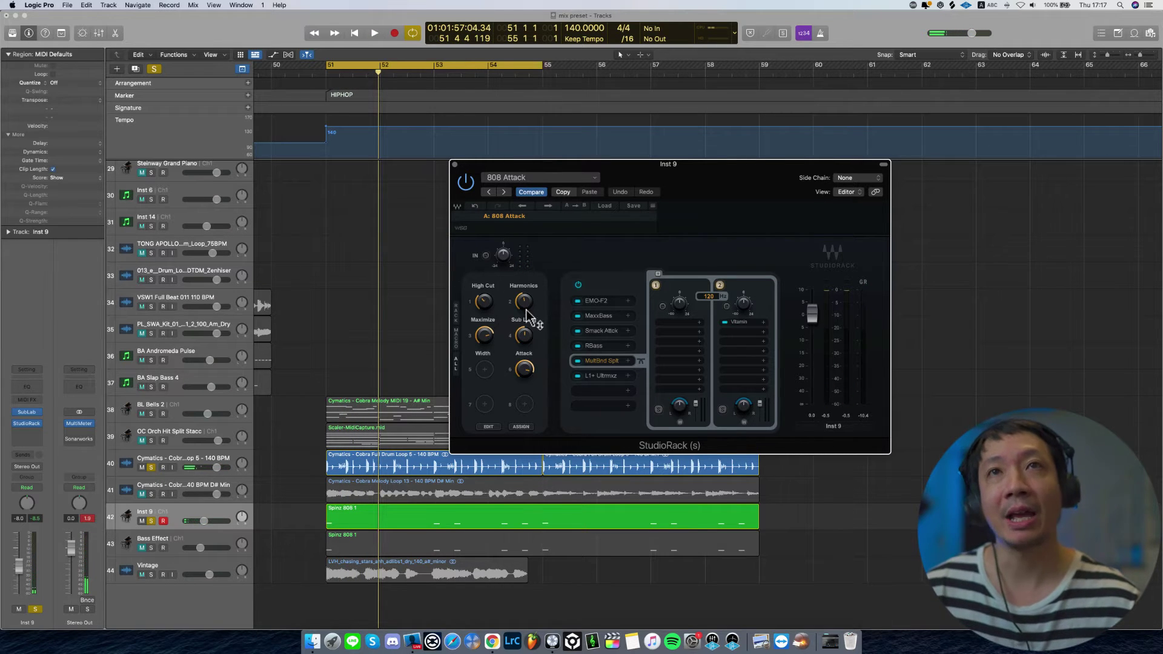
# - Adjust the Harmonics, Sub Long and Attack macros of the 808 Attack rack while auditioning the loop
pyautogui.moveTo(525, 304); pyautogui.dragTo(526, 299)
pyautogui.press('space')
pyautogui.press('space')
pyautogui.press('space')
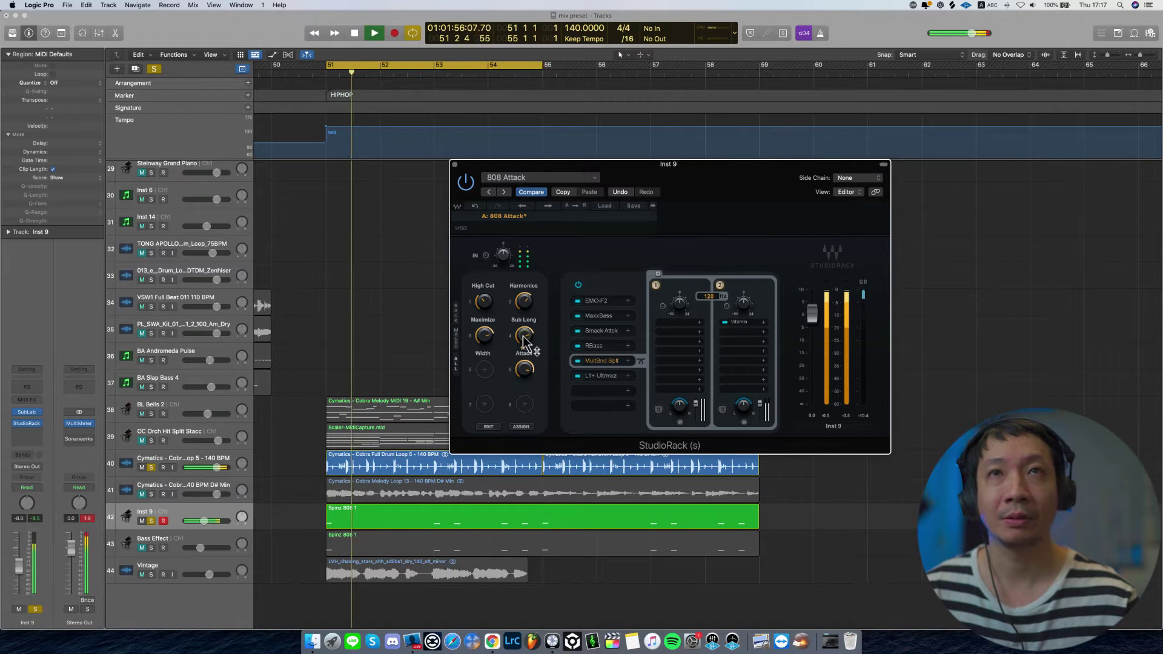
pyautogui.press('space')
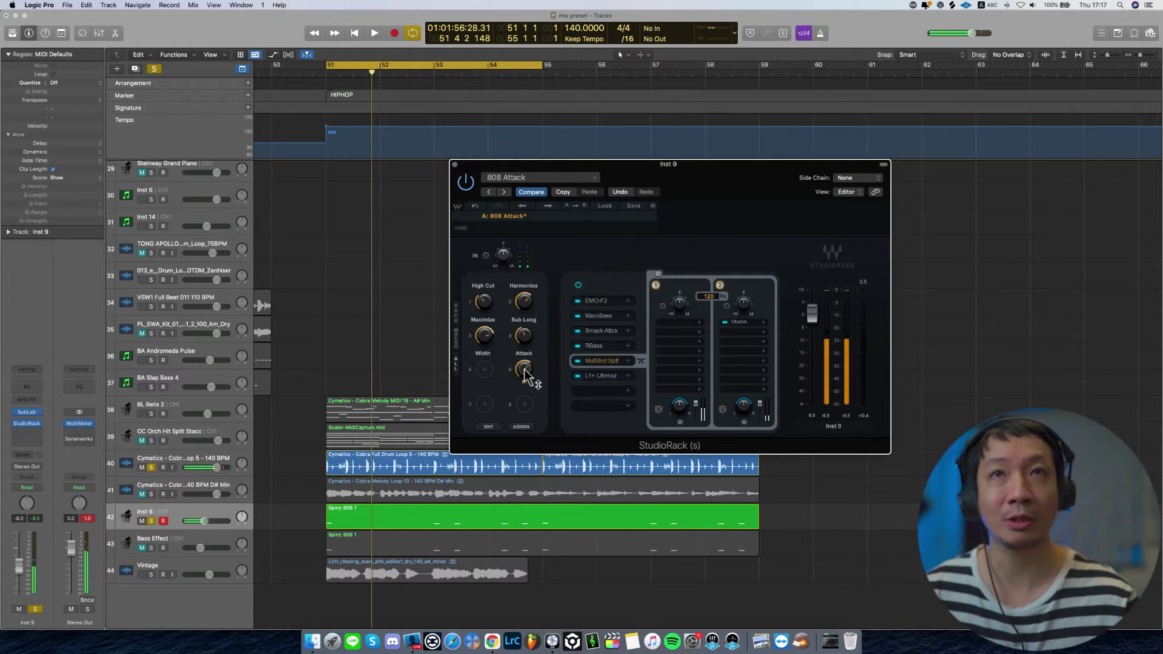
pyautogui.press('space')
pyautogui.moveTo(525, 370); pyautogui.dragTo(518, 259)
pyautogui.moveTo(523, 338)
pyautogui.mouseDown()
pyautogui.moveTo(521, 355)
pyautogui.moveTo(531, 298)
pyautogui.moveTo(531, 337)
pyautogui.mouseUp()
pyautogui.press('space')
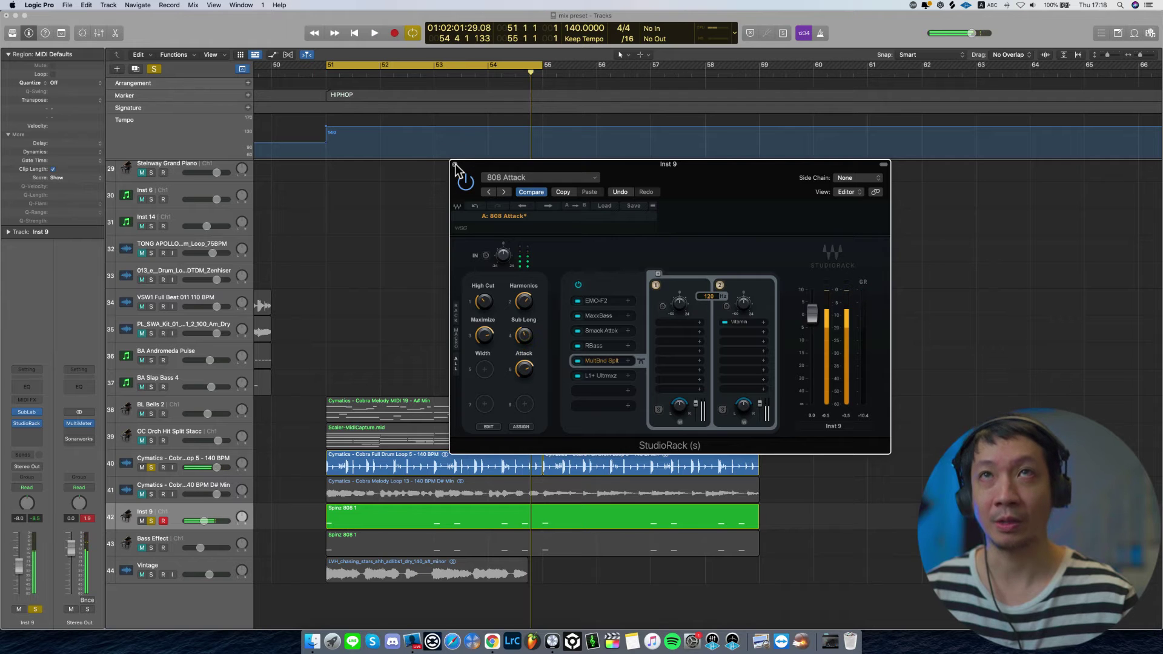
# - Switch the solo from Inst 9 to the Bass Effect track and play the loop with its Bass Effect StudioRack open
pyautogui.click(455, 164)
pyautogui.click(152, 521)
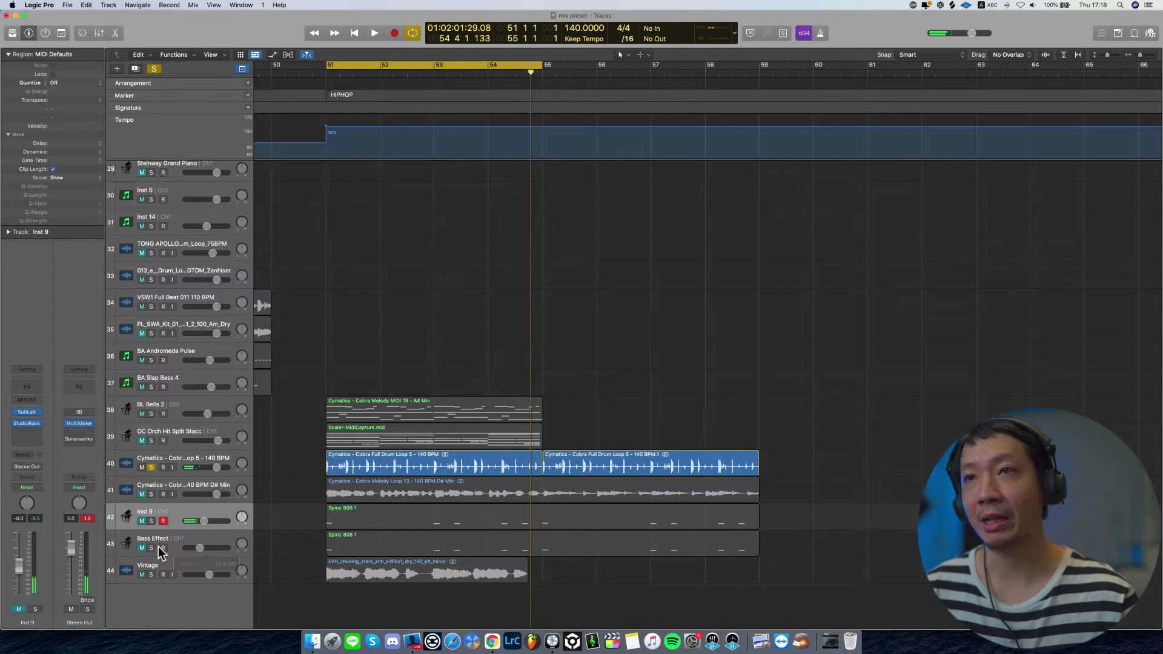
pyautogui.click(152, 548)
pyautogui.click(174, 540)
pyautogui.click(23, 424)
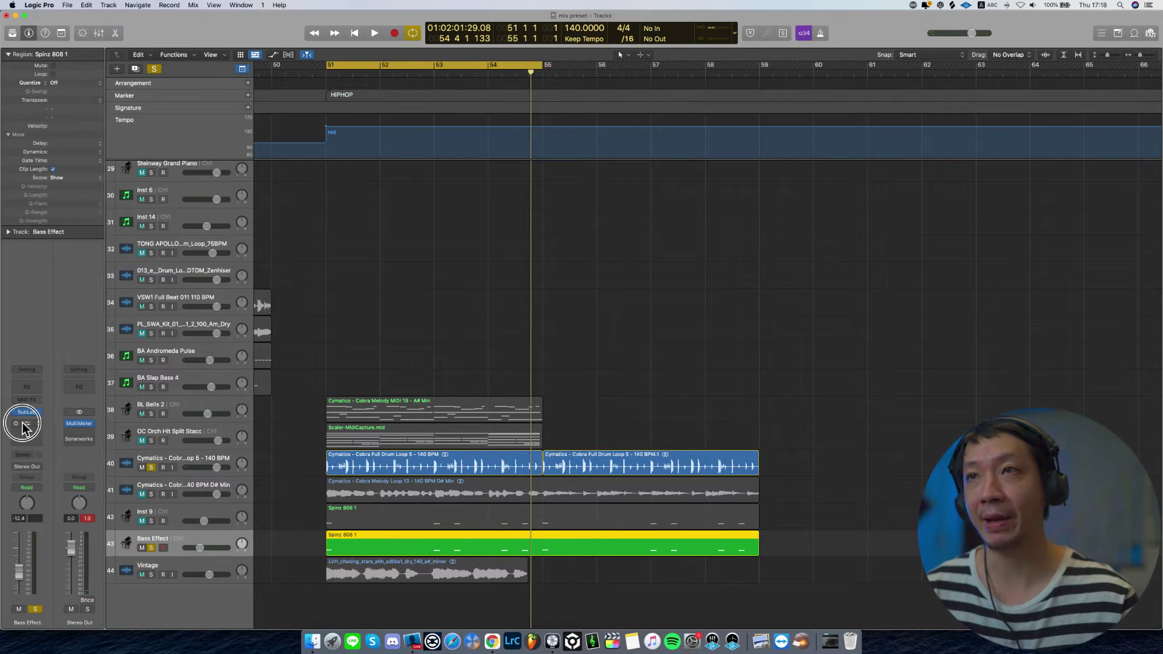
pyautogui.press('space')
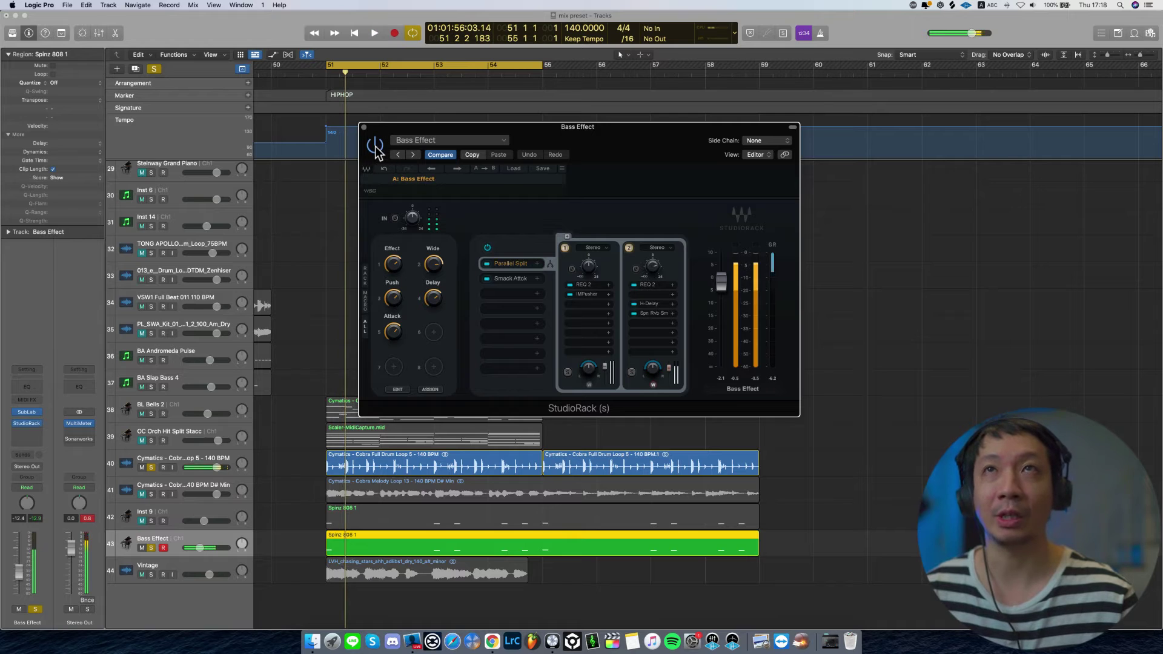
pyautogui.moveTo(554, 129); pyautogui.dragTo(581, 139)
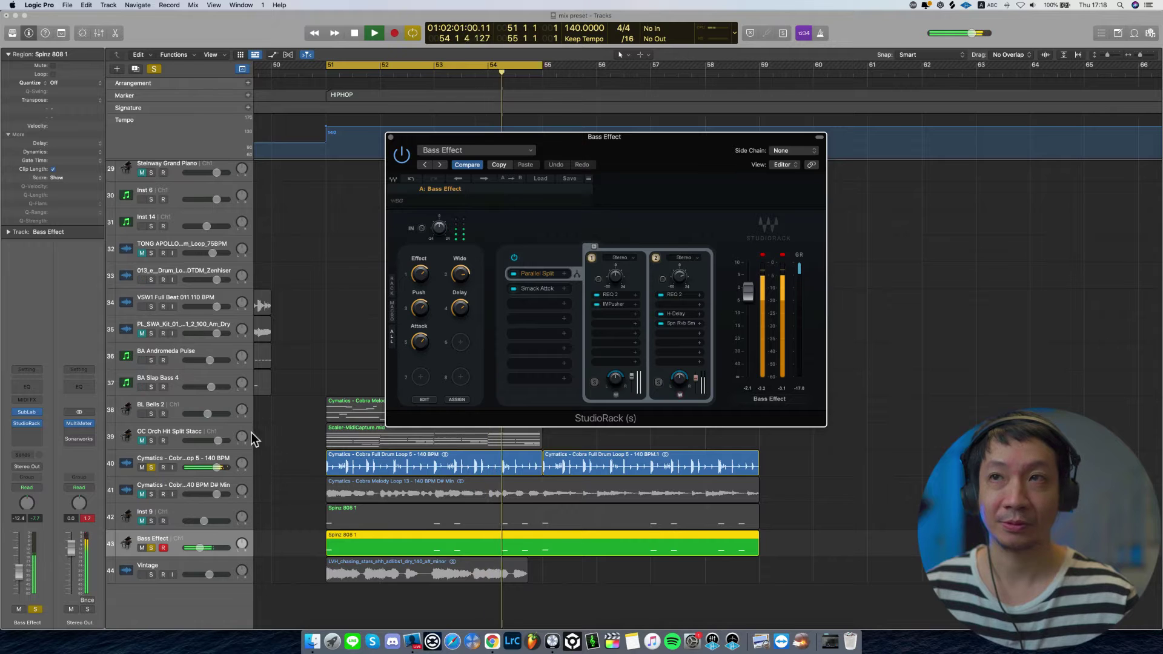
# - Unsolo the drum loop and audition the bass alone with the Bass Effect rack enabled and bypassed, closing the rack when done
pyautogui.click(150, 467)
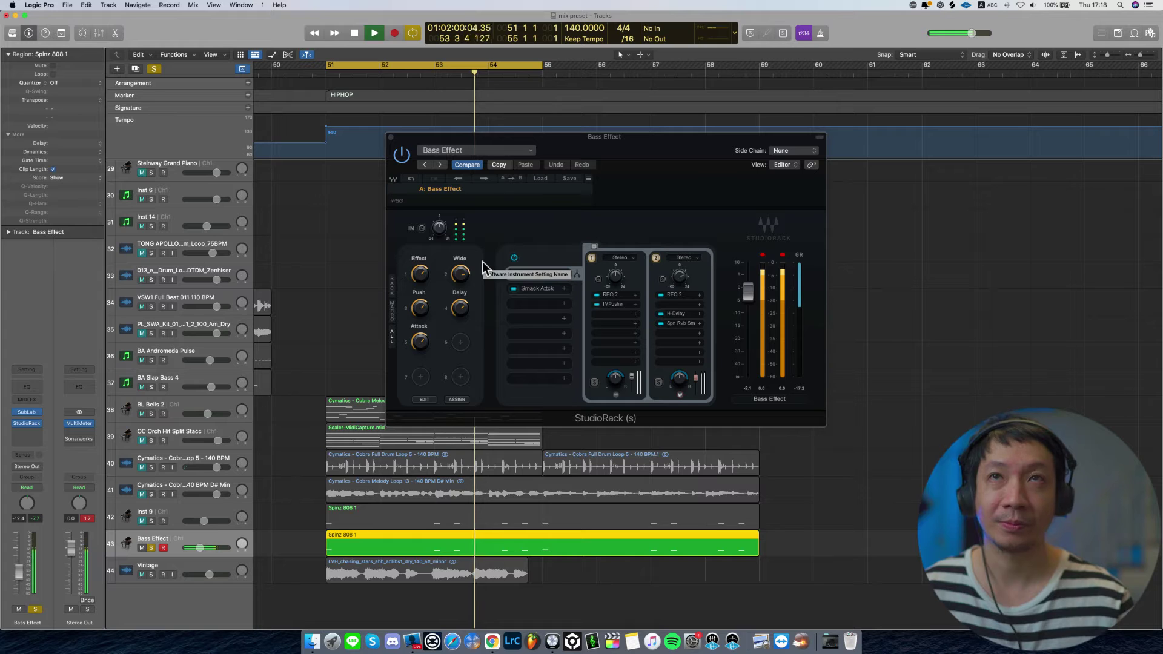
pyautogui.click(403, 156)
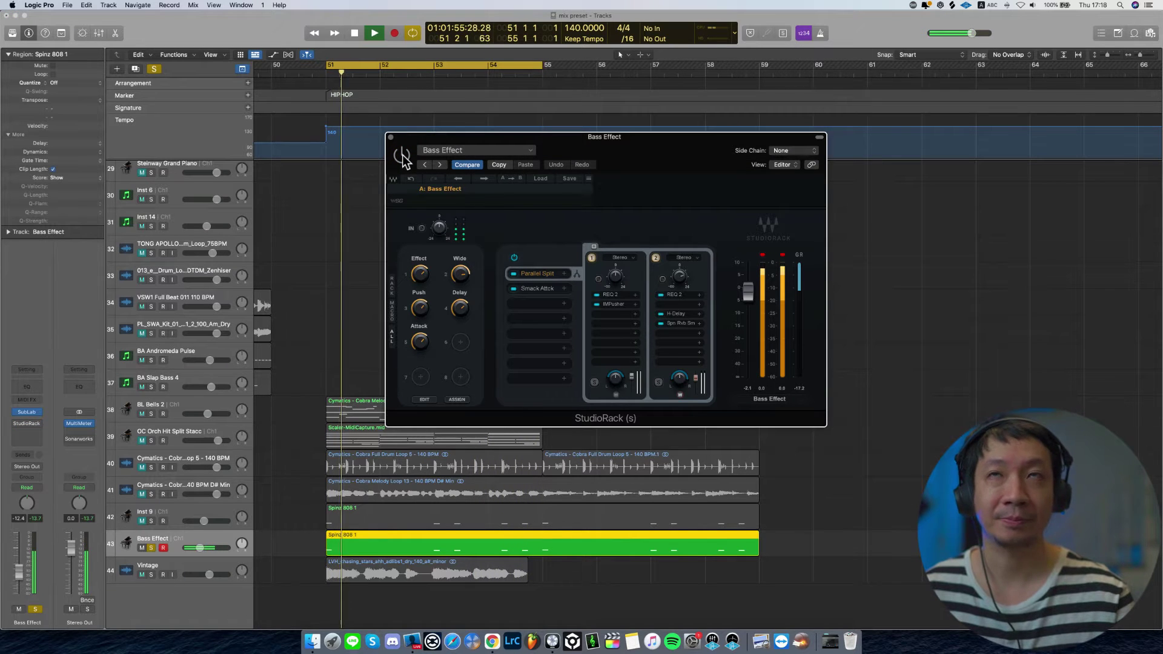
pyautogui.press('space')
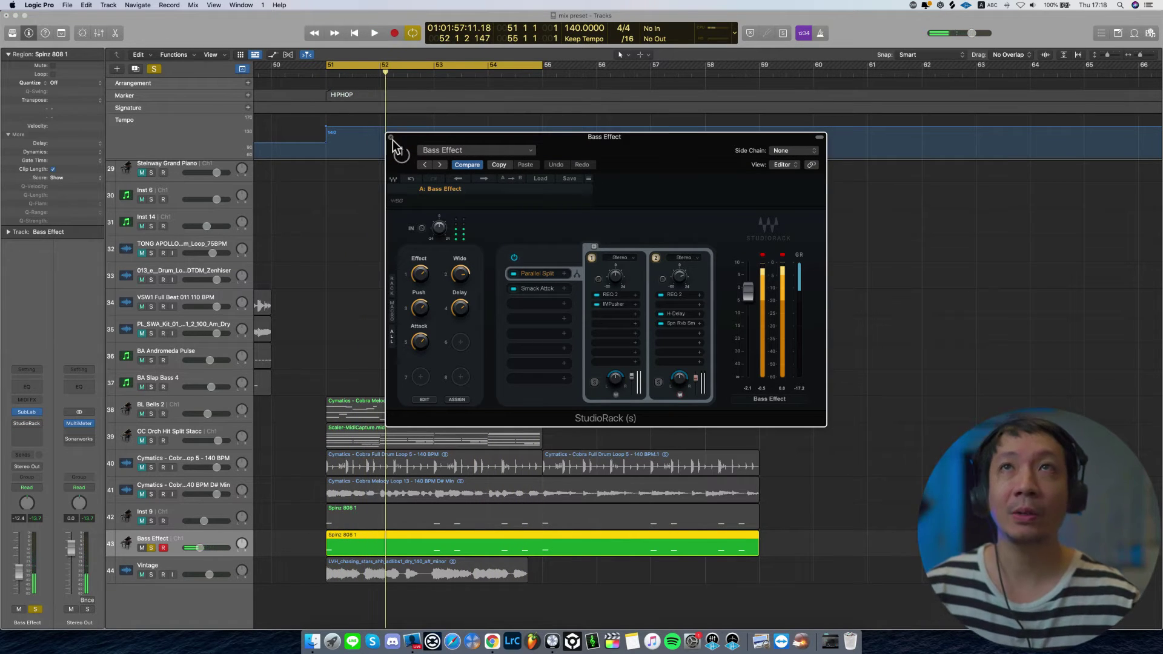
pyautogui.click(391, 137)
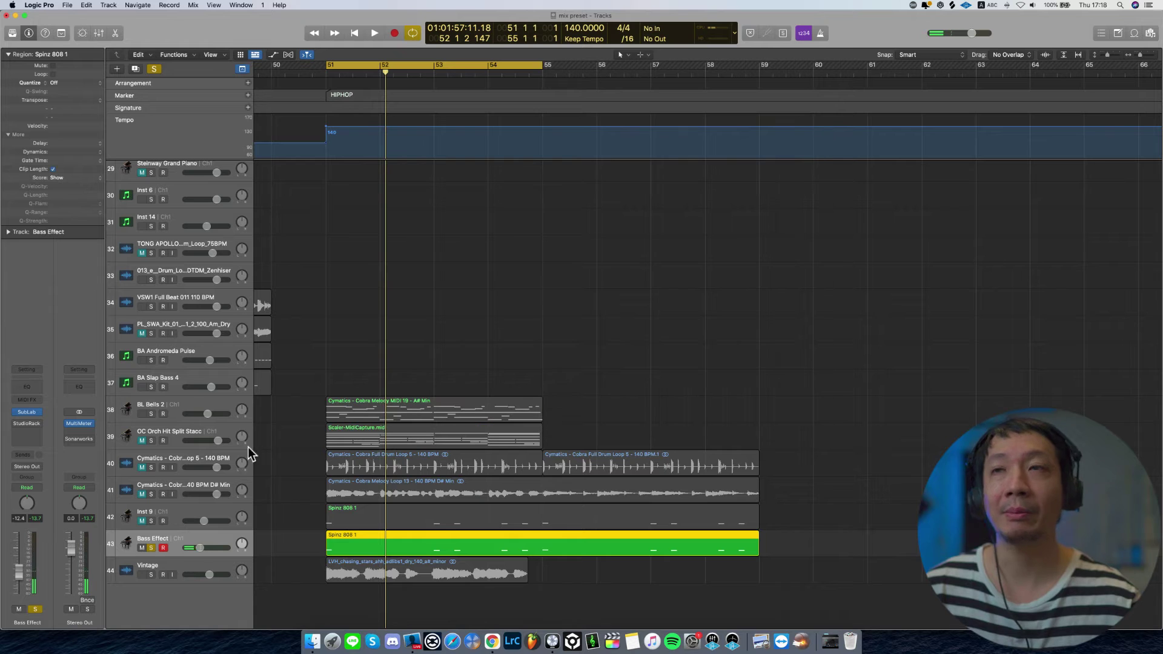
# - Unsolo the Bass Effect track and set the cycle range to the Synth Pop/Slap Bass section, bars 46 to 50
pyautogui.click(151, 547)
pyautogui.click(186, 516)
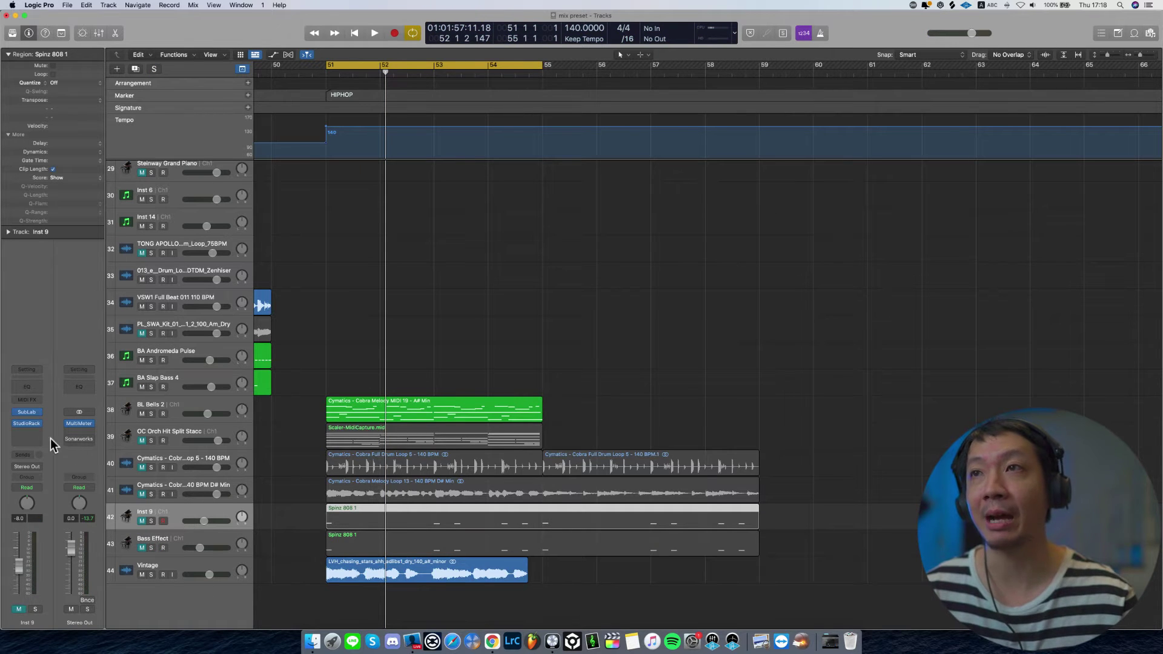
pyautogui.press('super+Left')
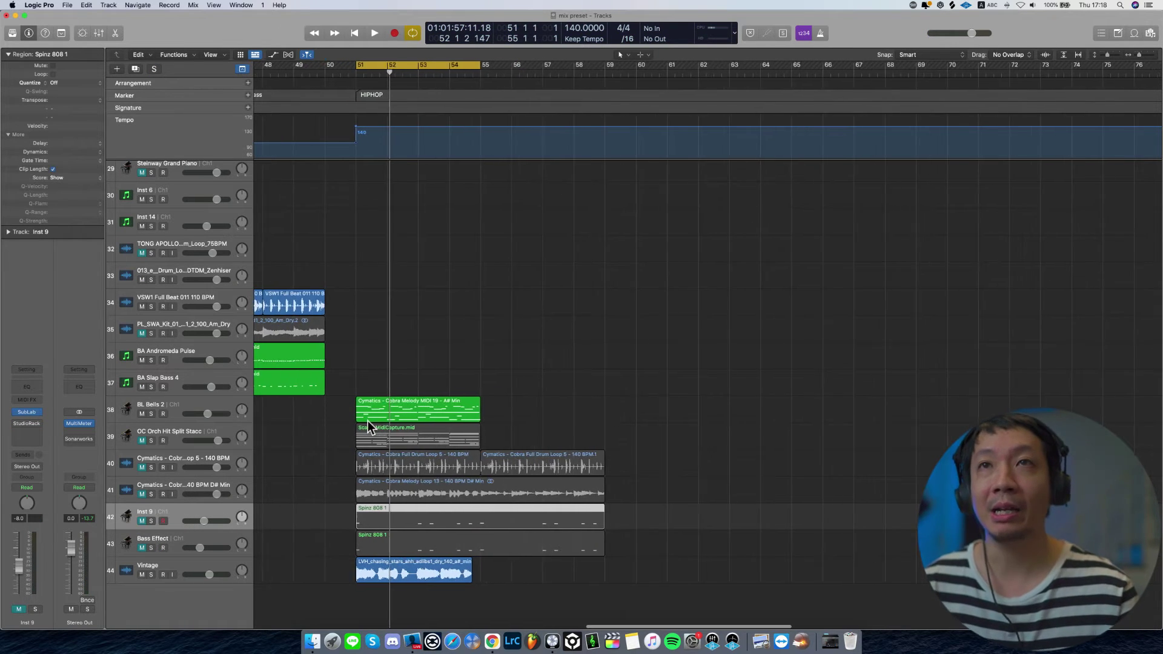
pyautogui.hscroll(-8, 368, 421)
pyautogui.moveTo(461, 64); pyautogui.dragTo(575, 72)
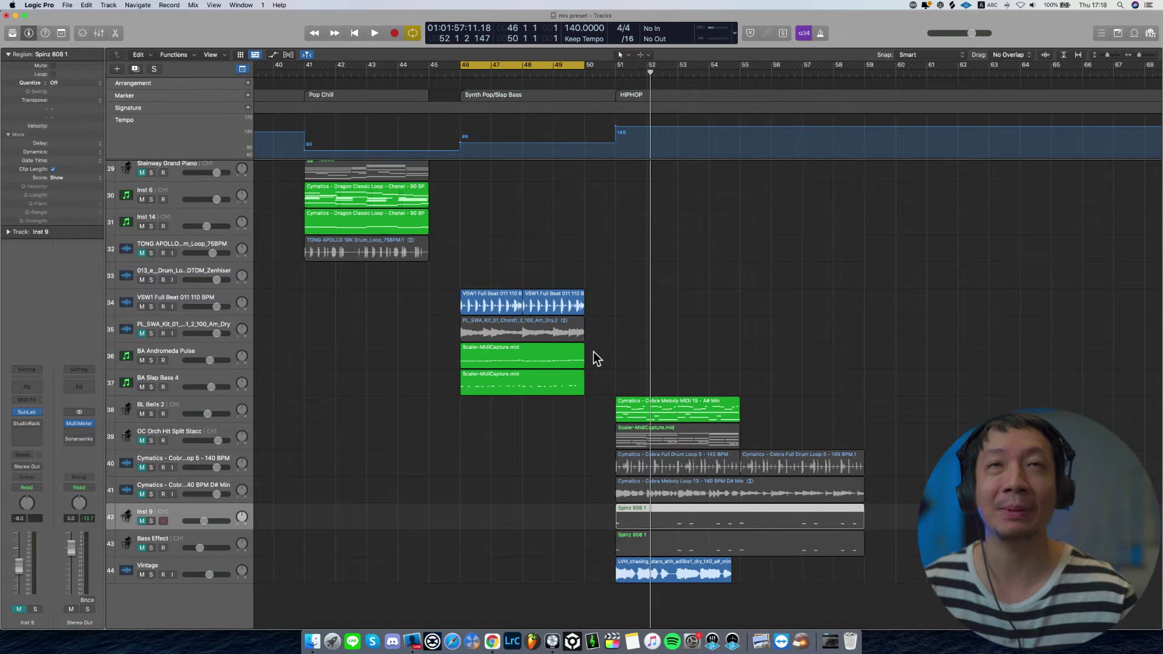
pyautogui.scroll(5, 594, 351)
pyautogui.hscroll(1, 594, 351)
pyautogui.hscroll(-2, 592, 351)
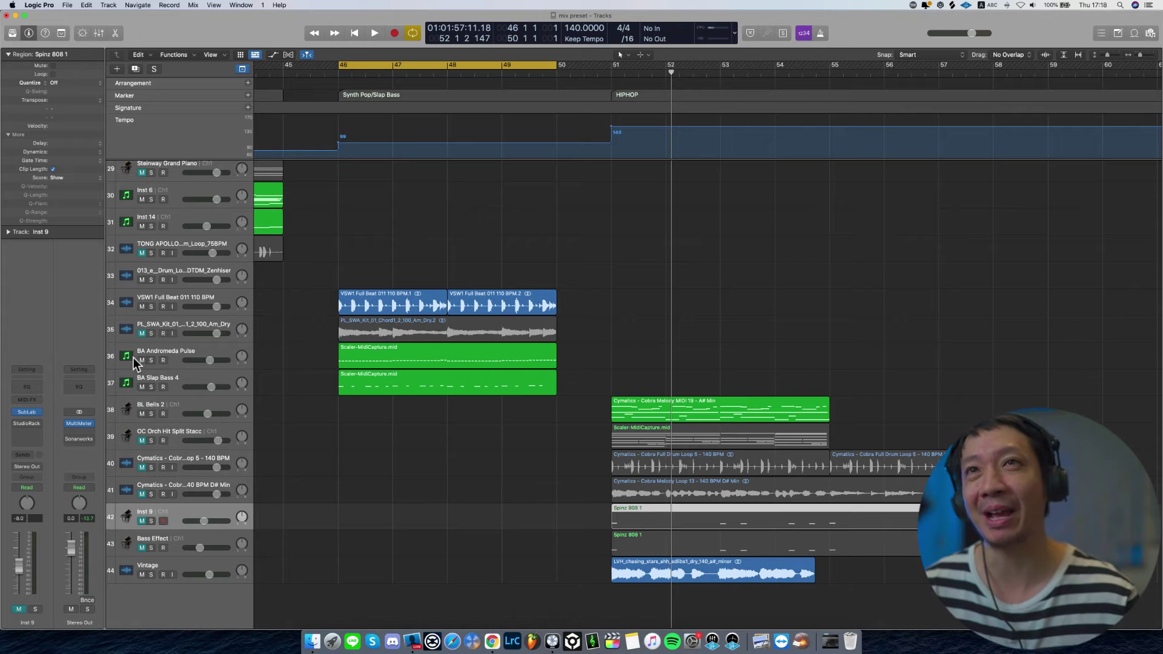
# - Mute the BA Slap Bass 4 track and start playback of the Synth Pop/Slap Bass section
pyautogui.click(182, 381)
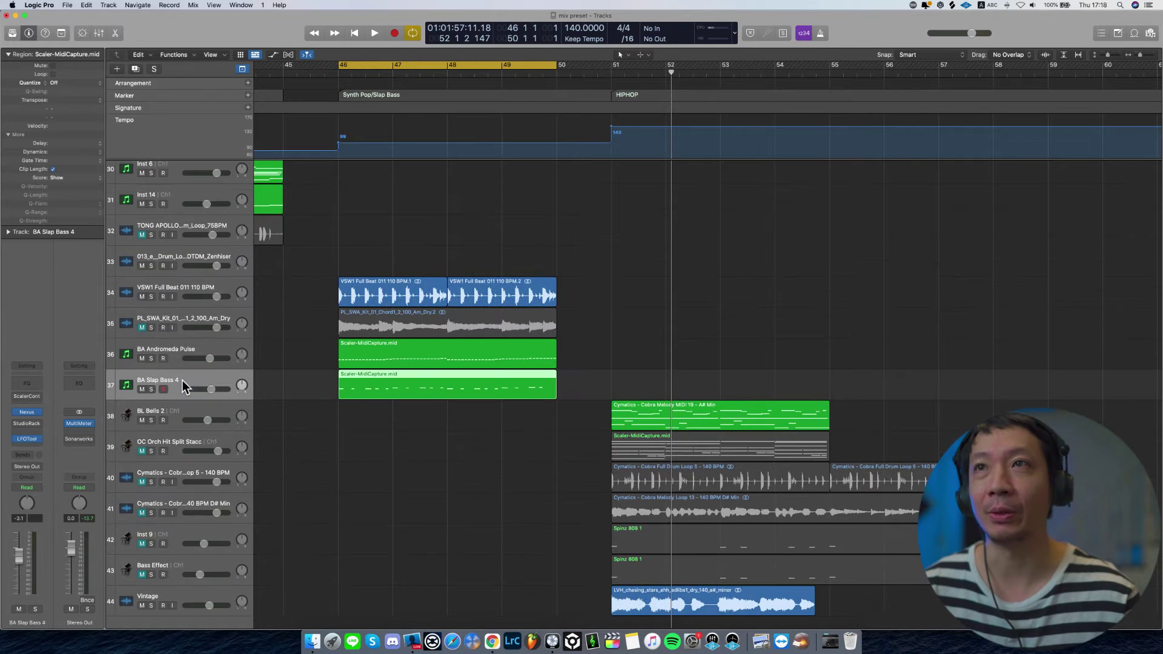
pyautogui.click(142, 389)
pyautogui.scroll(1, 174, 369)
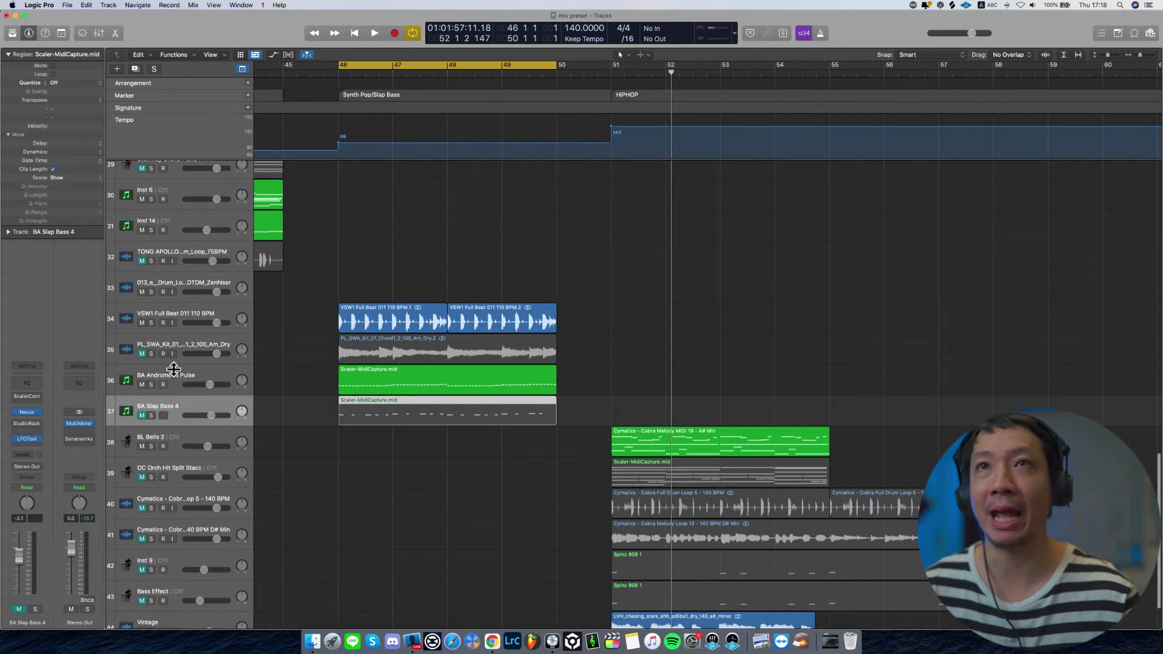
pyautogui.press('space')
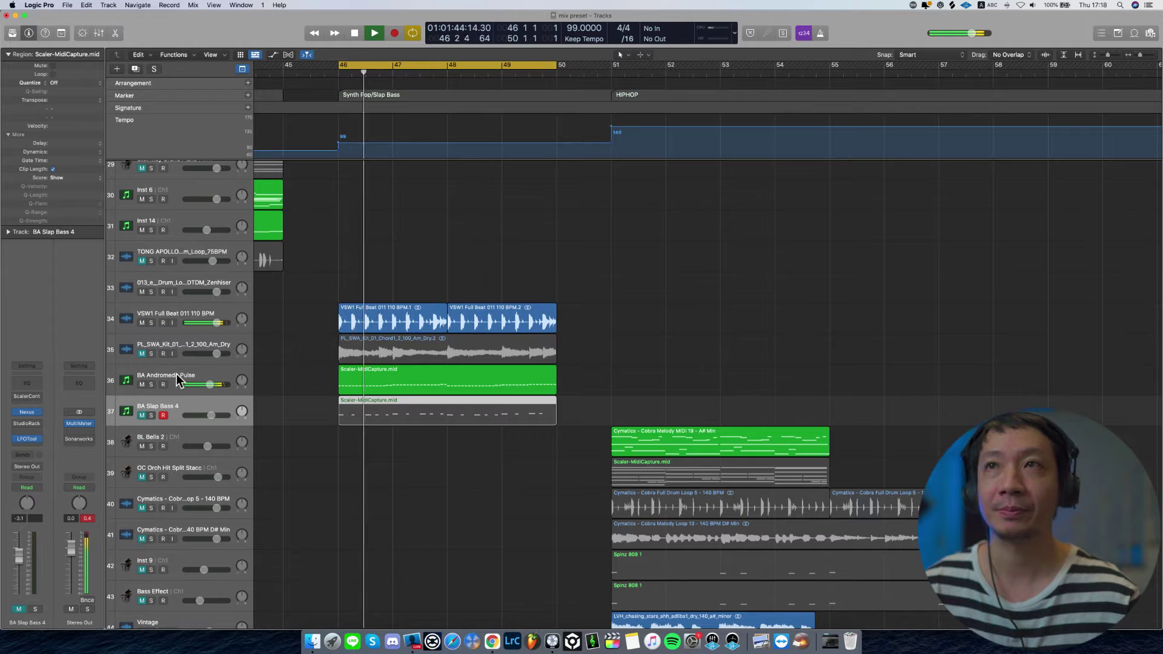
# - Open the Synthwave Bass StudioRack on the BA Andromeda Pulse track and listen to the section with the rack bypassed
pyautogui.click(176, 372)
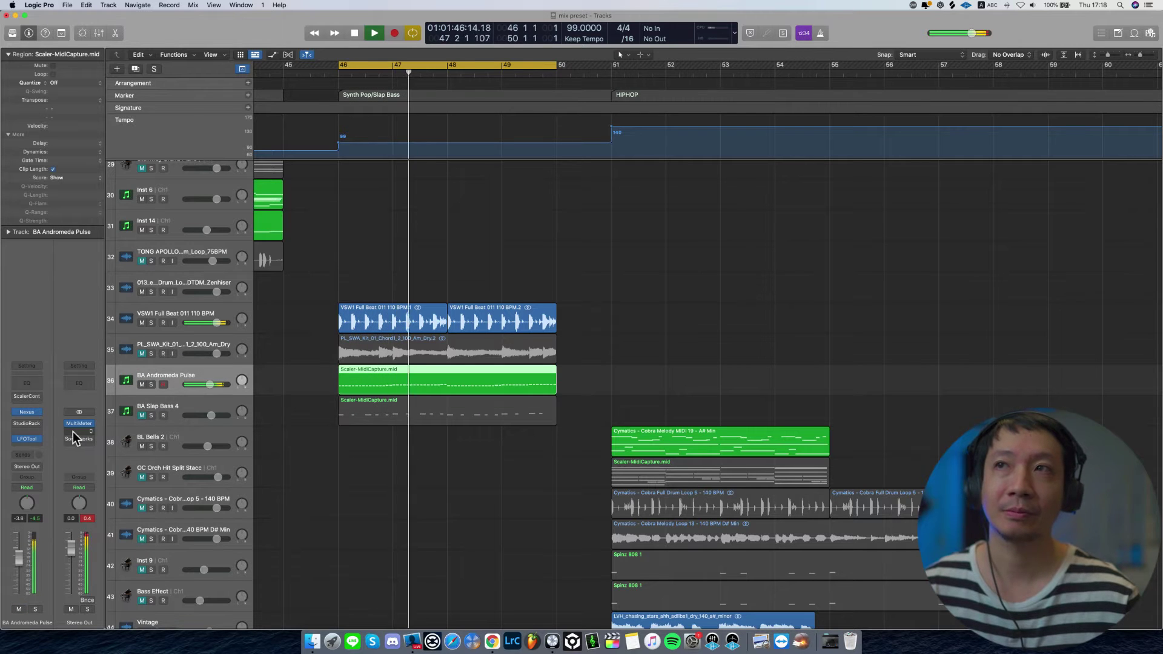
pyautogui.click(27, 423)
pyautogui.moveTo(594, 156); pyautogui.dragTo(670, 245)
pyautogui.press('space')
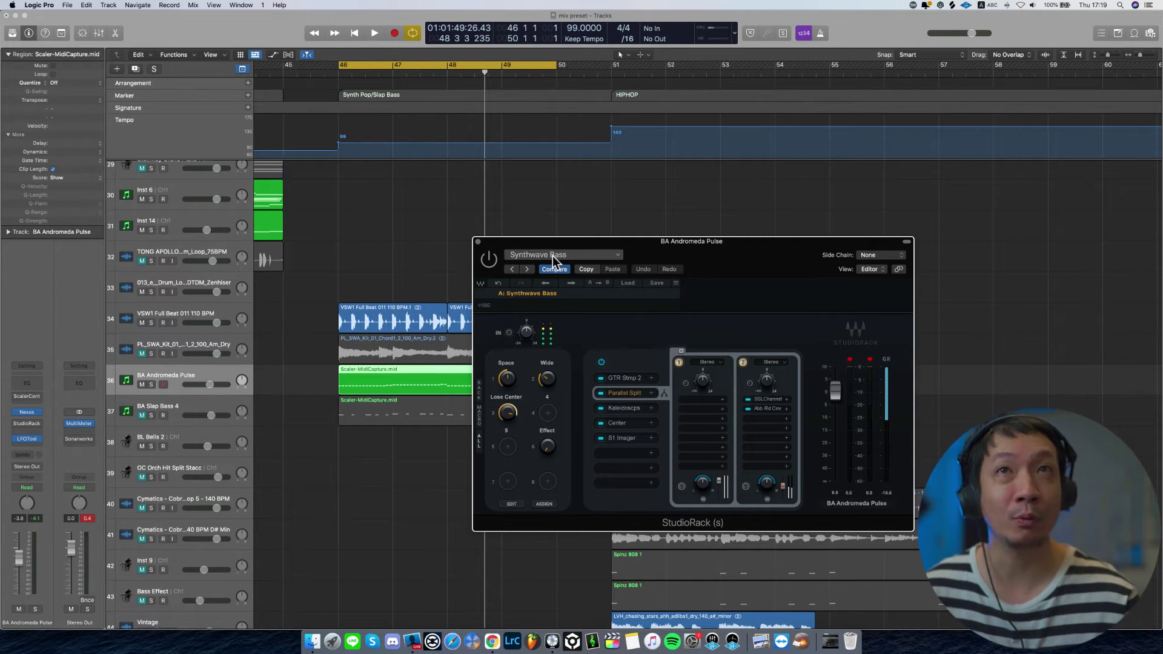
# - Enable the Synthwave Bass rack and compare the bass with the rack on and bypassed during playback
pyautogui.click(490, 259)
pyautogui.press('space')
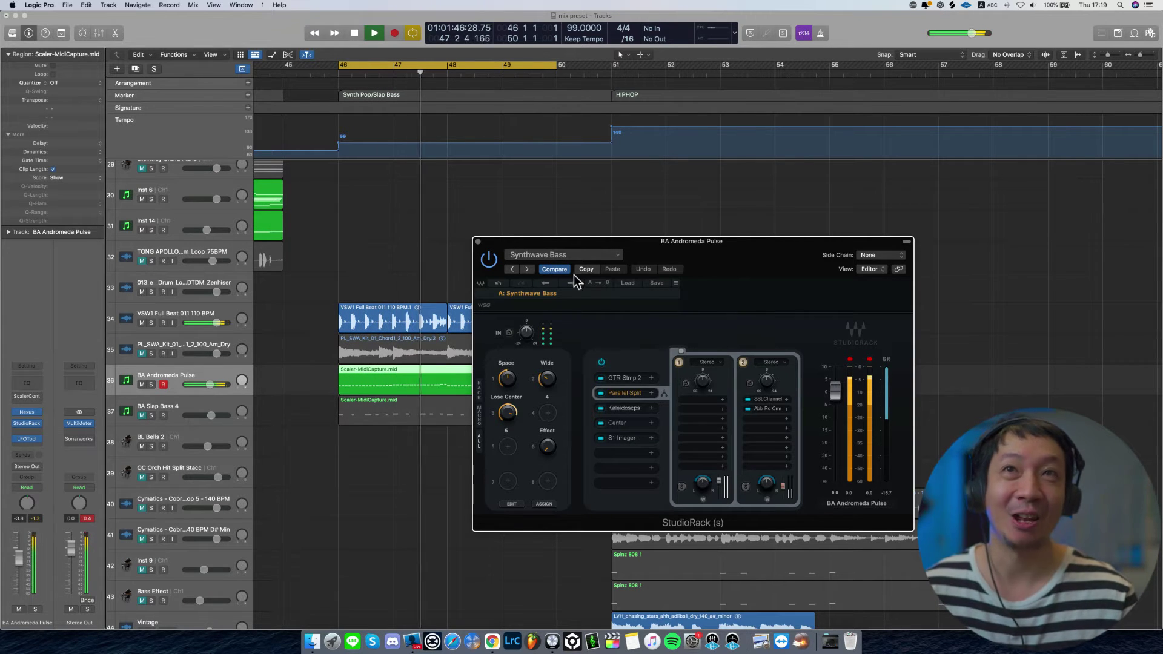
pyautogui.click(488, 261)
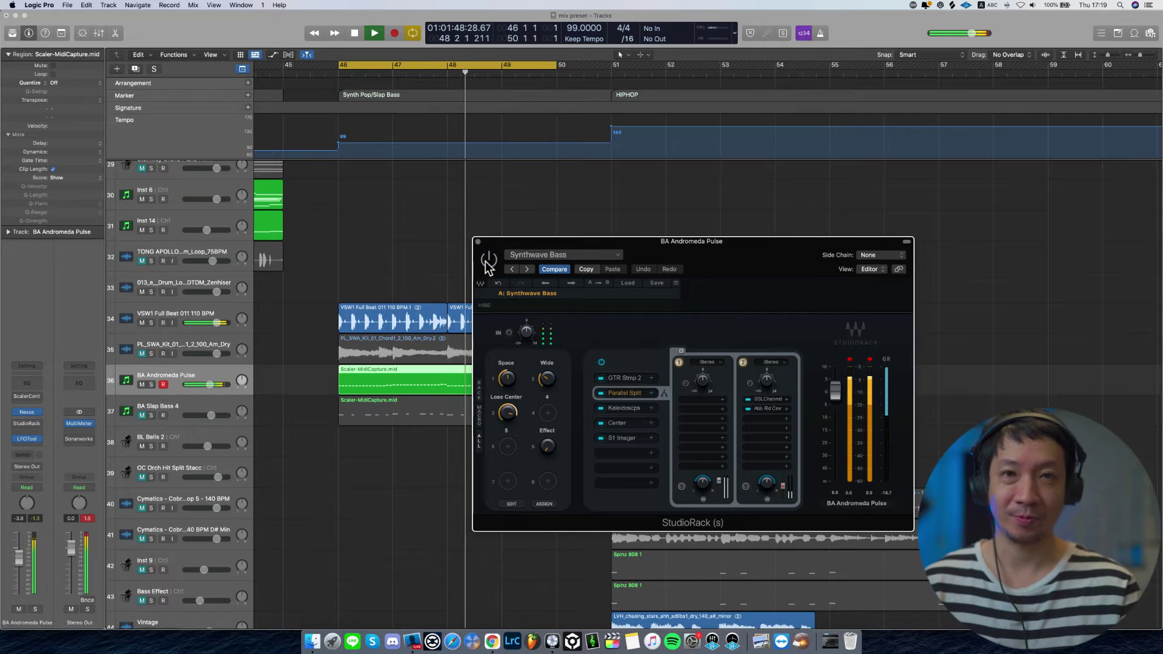
pyautogui.click(488, 263)
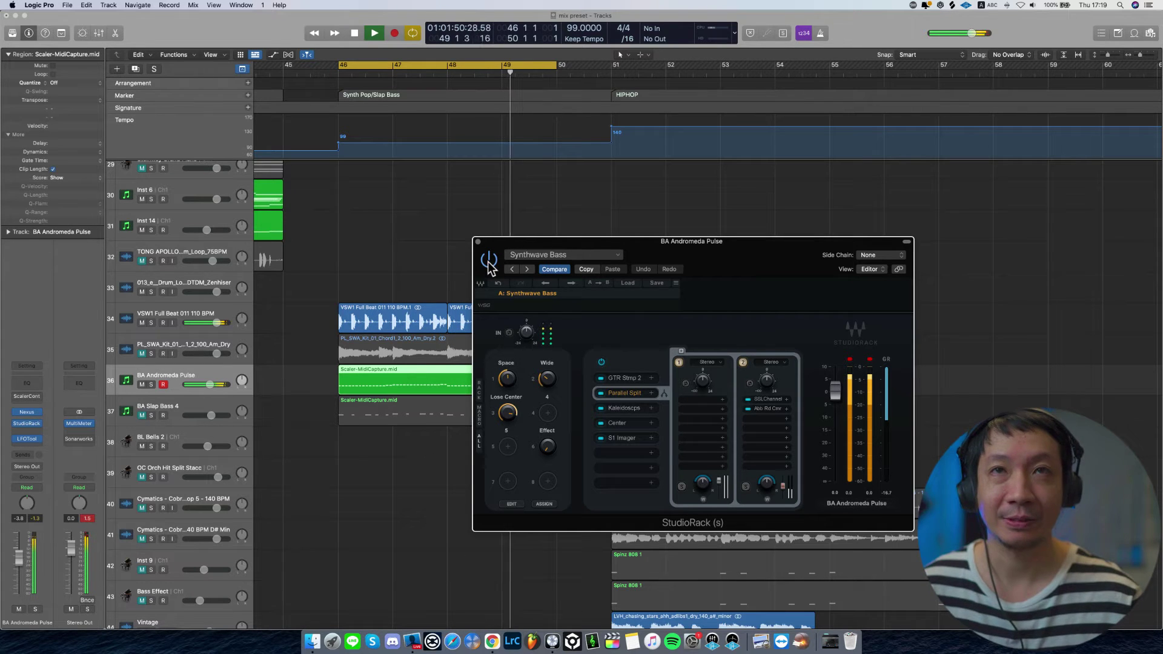
pyautogui.press('space')
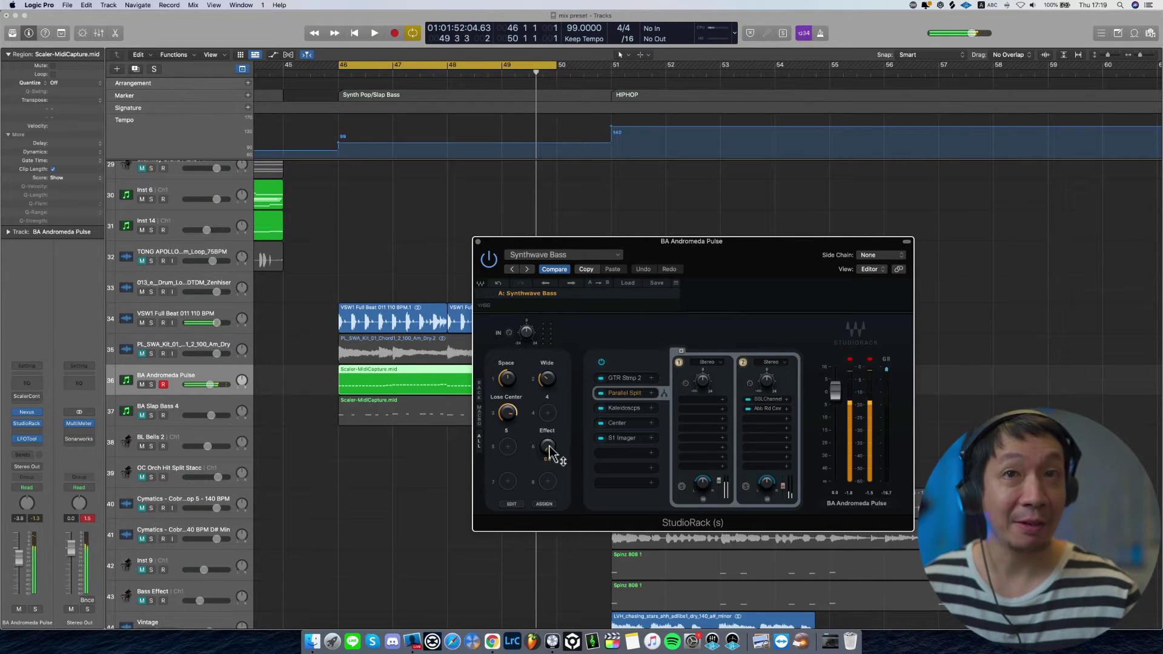
# - Adjust the Effect macro of the Synthwave Bass rack while the section plays
pyautogui.press('space')
pyautogui.moveTo(550, 452)
pyautogui.mouseDown()
pyautogui.moveTo(558, 332)
pyautogui.moveTo(549, 465)
pyautogui.moveTo(553, 515)
pyautogui.moveTo(553, 408)
pyautogui.moveTo(578, 563)
pyautogui.moveTo(546, 441)
pyautogui.mouseUp()
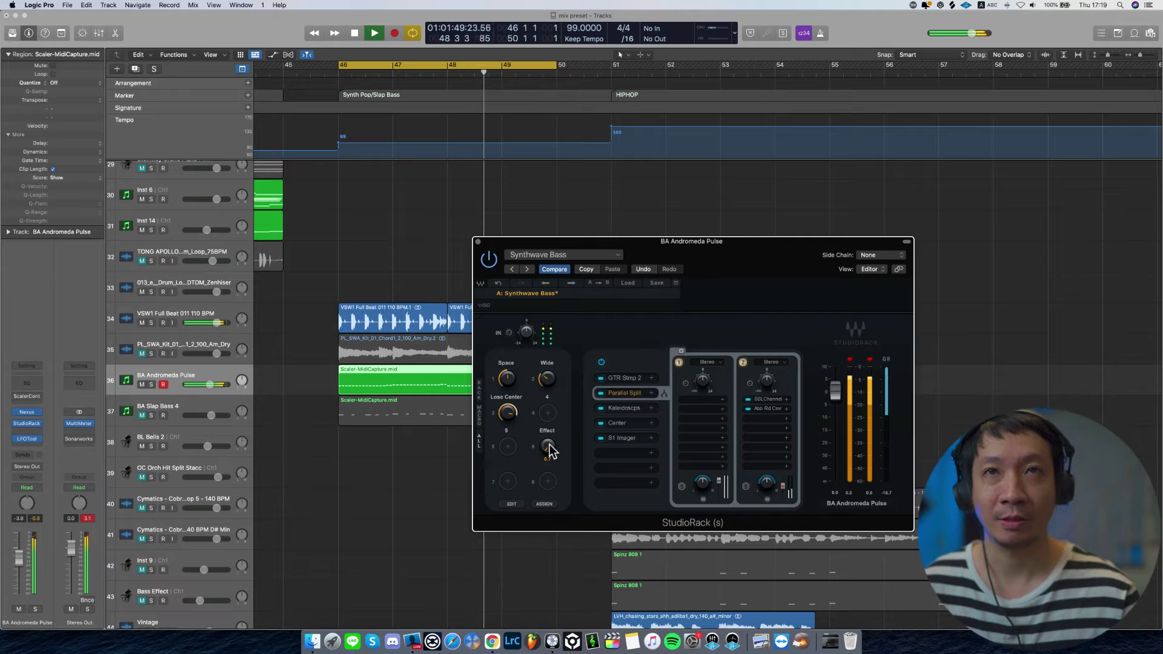
pyautogui.press('space')
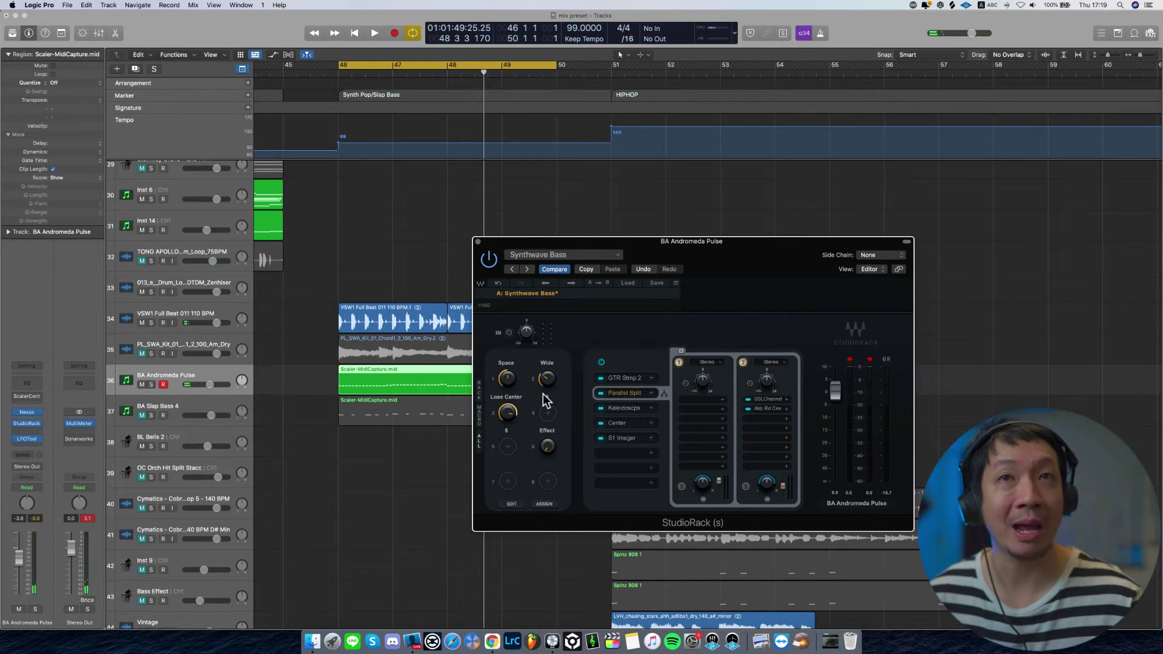
# - Solo the BA Andromeda Pulse track, adjust the Synthwave Bass rack's Wide and Space macros during playback, and close the rack window
pyautogui.press('space')
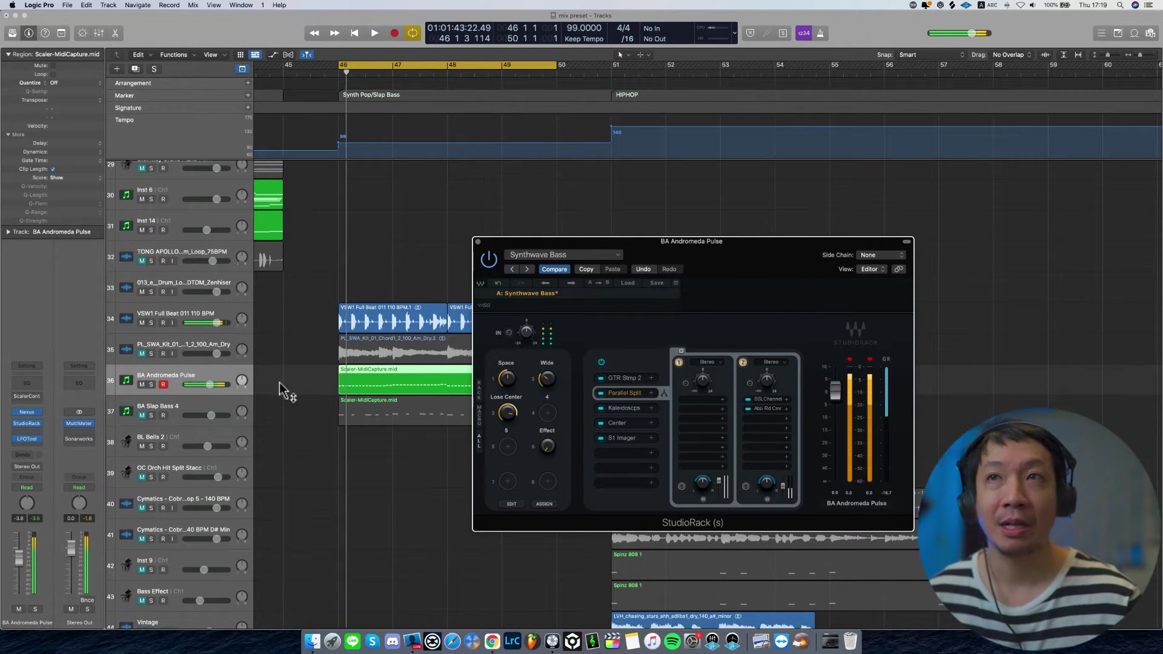
pyautogui.click(152, 385)
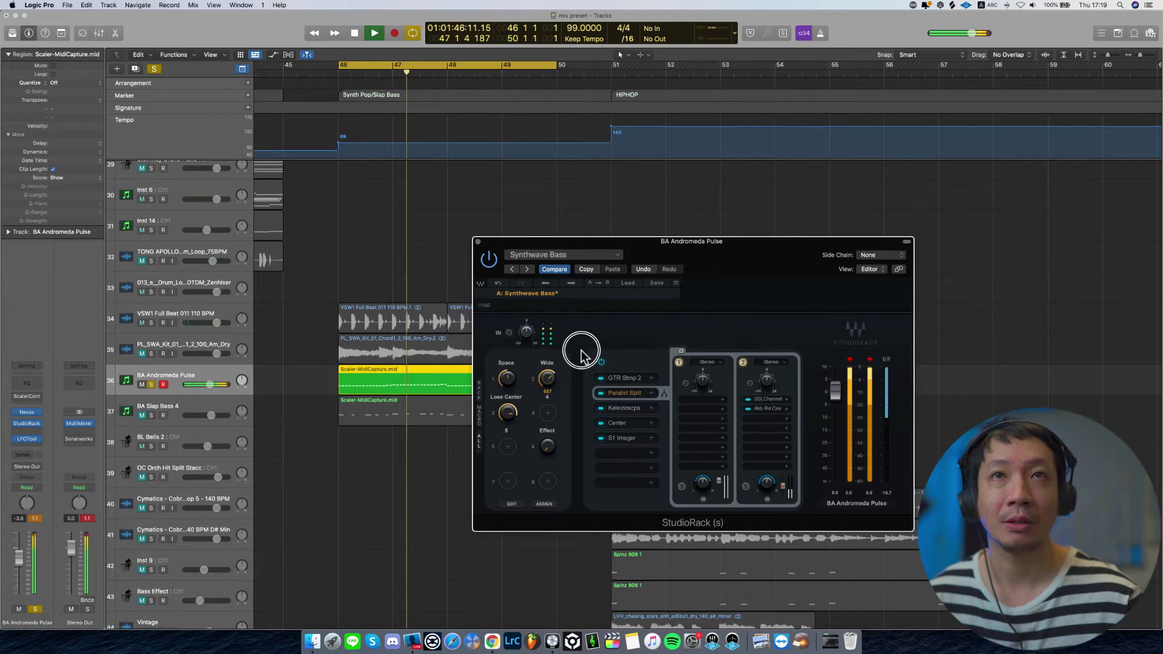
pyautogui.press('space')
pyautogui.moveTo(507, 387); pyautogui.dragTo(507, 377)
pyautogui.press('space')
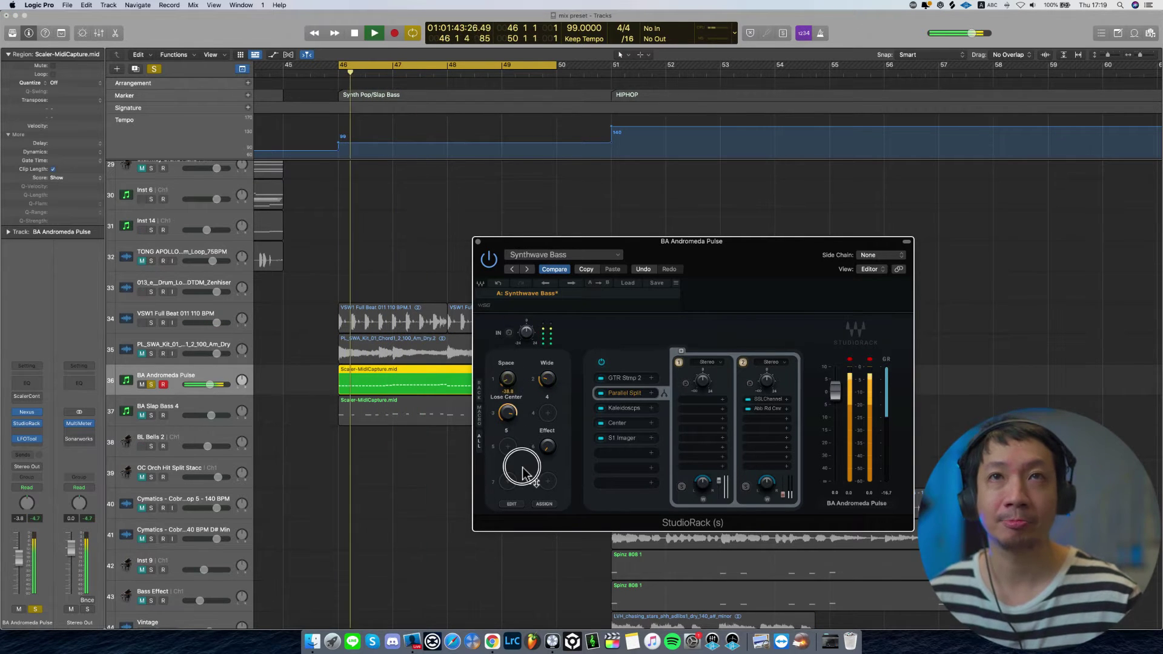
pyautogui.moveTo(516, 310); pyautogui.dragTo(546, 450)
pyautogui.press('space')
pyautogui.click(478, 241)
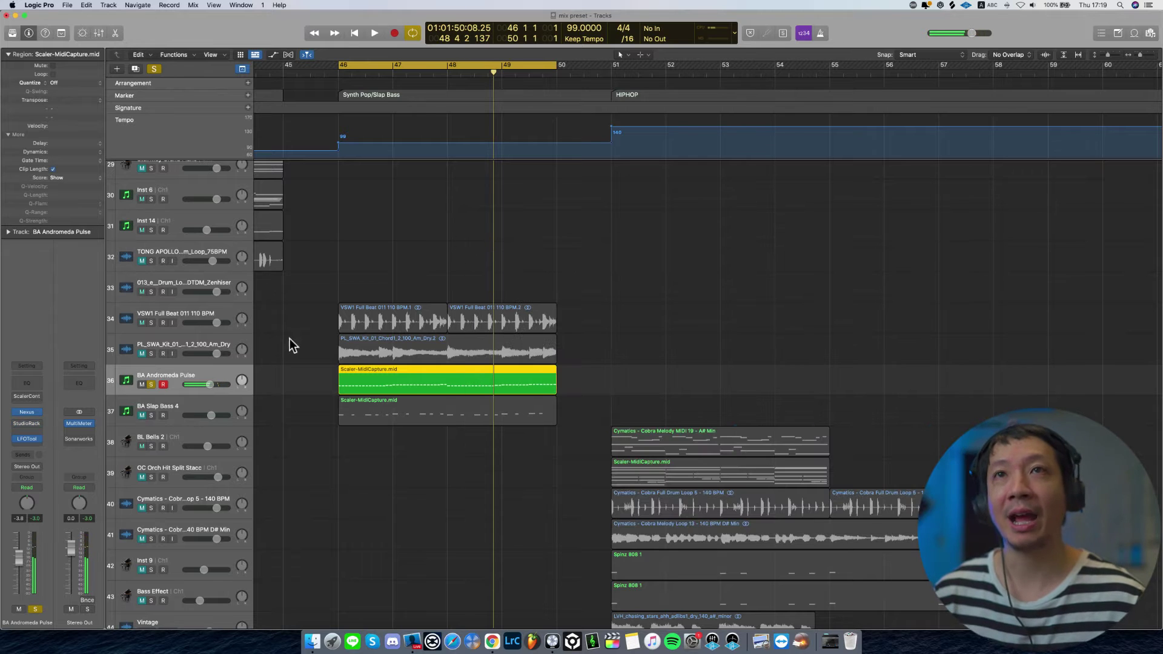
# - Unsolo and mute the BA Andromeda Pulse track, and unmute the BA Slap Bass 4 track
pyautogui.click(153, 385)
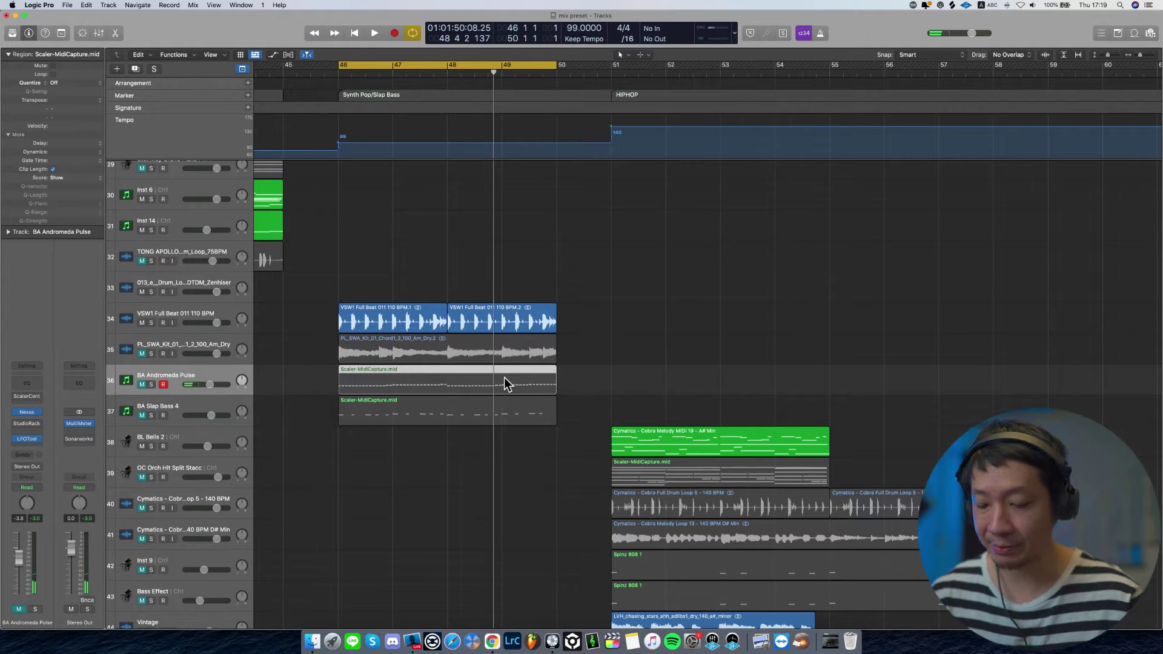
pyautogui.press('super+Left')
pyautogui.click(201, 401)
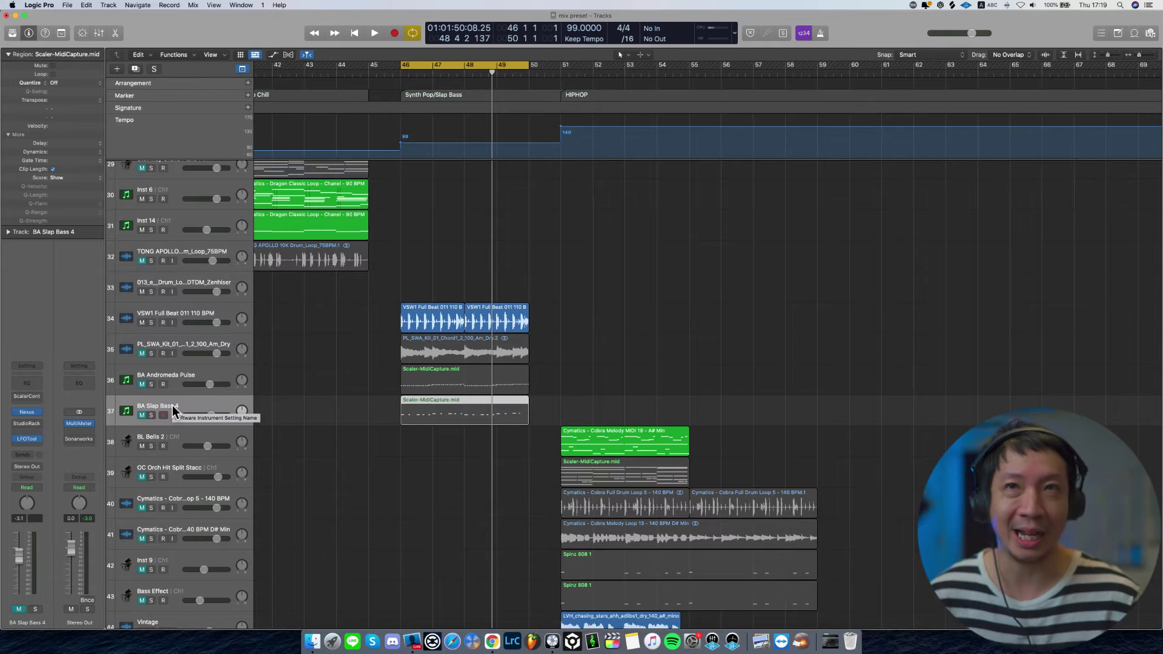
pyautogui.click(143, 416)
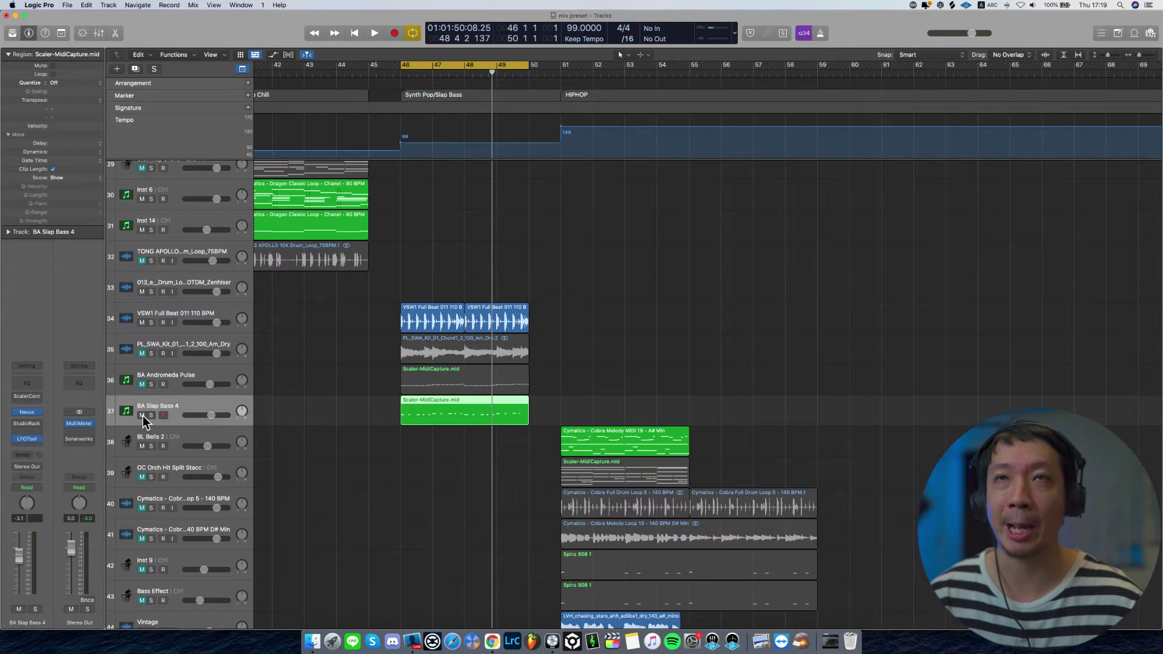
# - Play the Synth Pop/Slap Bass section with the BA Slap Bass 4 StudioRack bypassed, and replay it with the Slap Bass rack enabled
pyautogui.press('space')
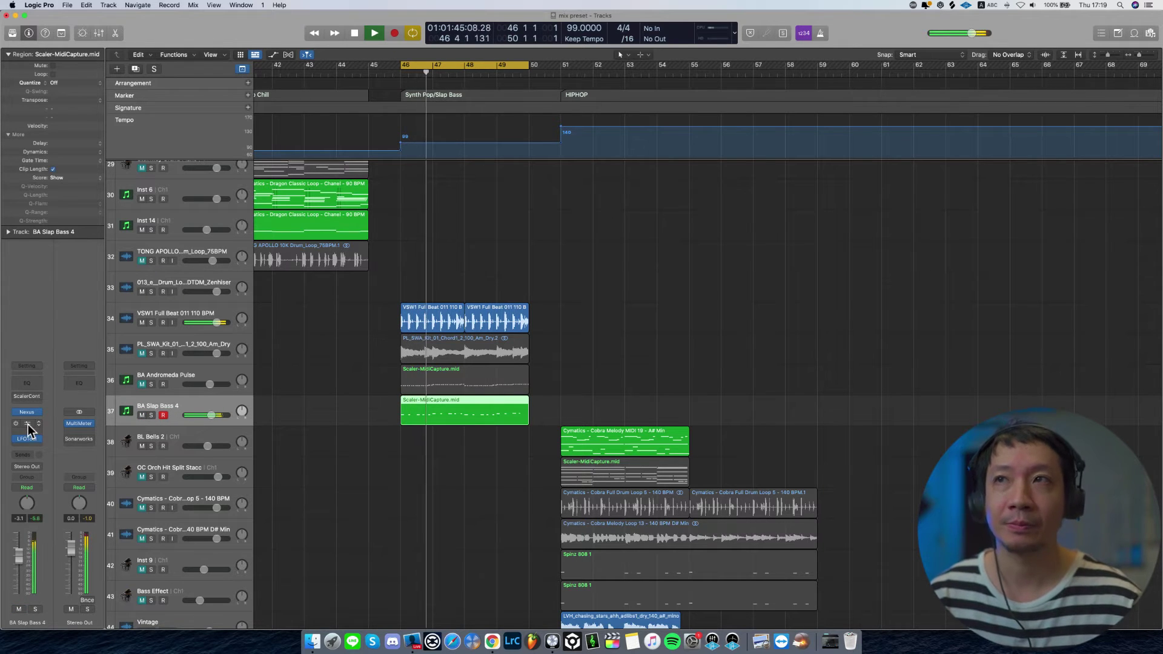
pyautogui.click(28, 423)
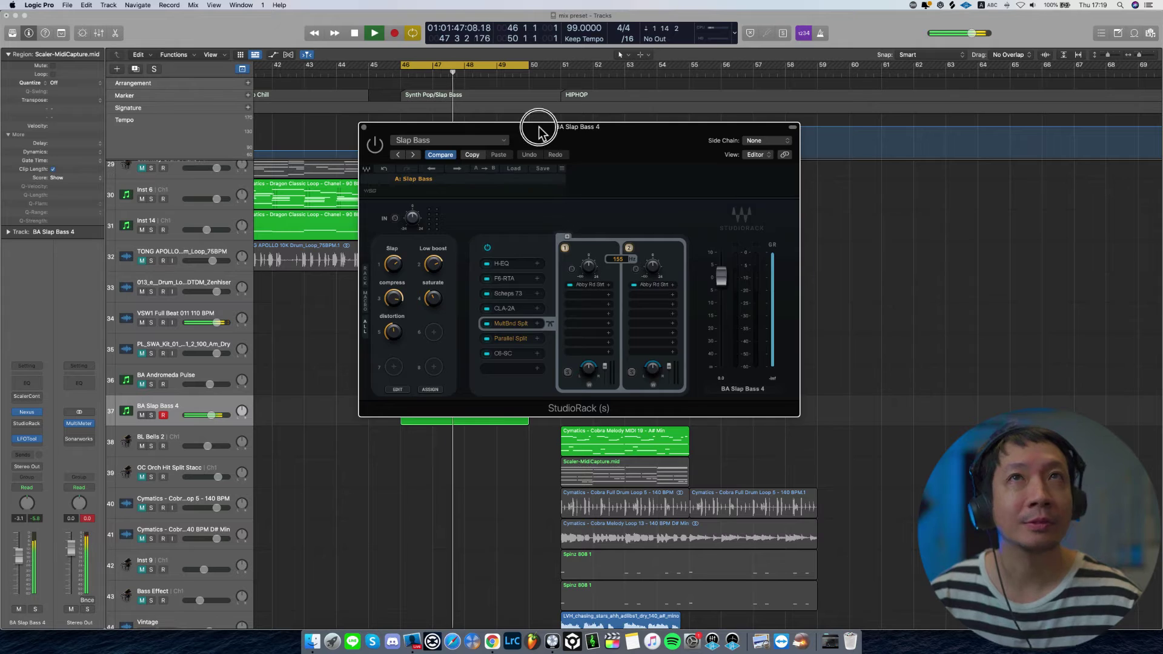
pyautogui.moveTo(539, 128); pyautogui.dragTo(628, 180)
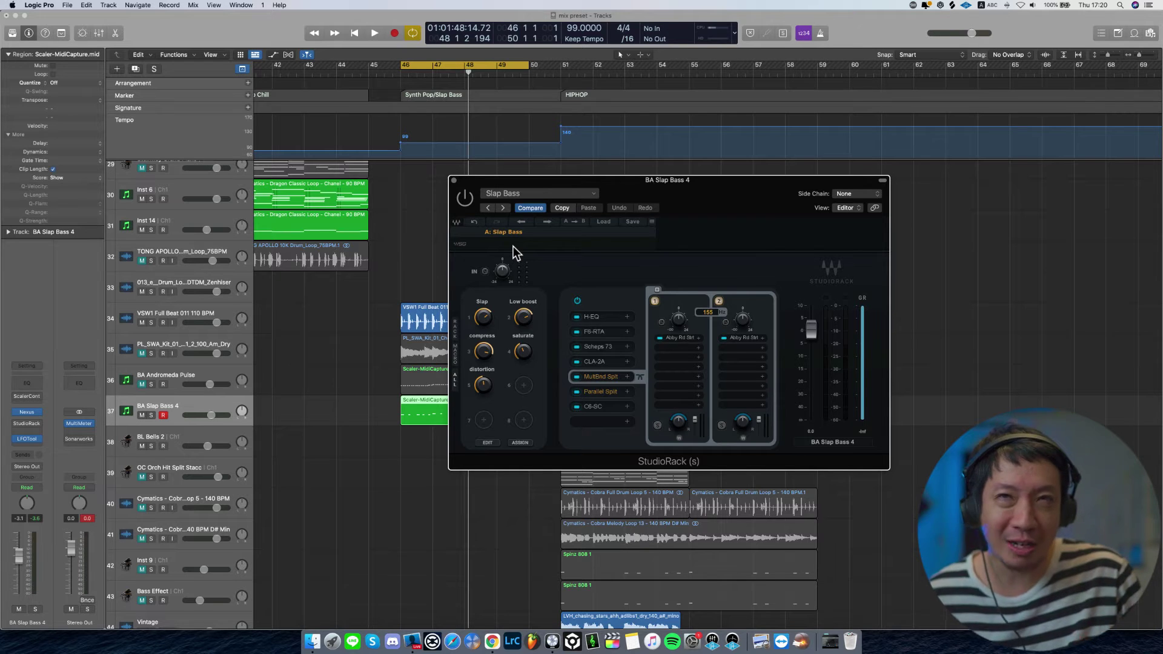
pyautogui.press('space')
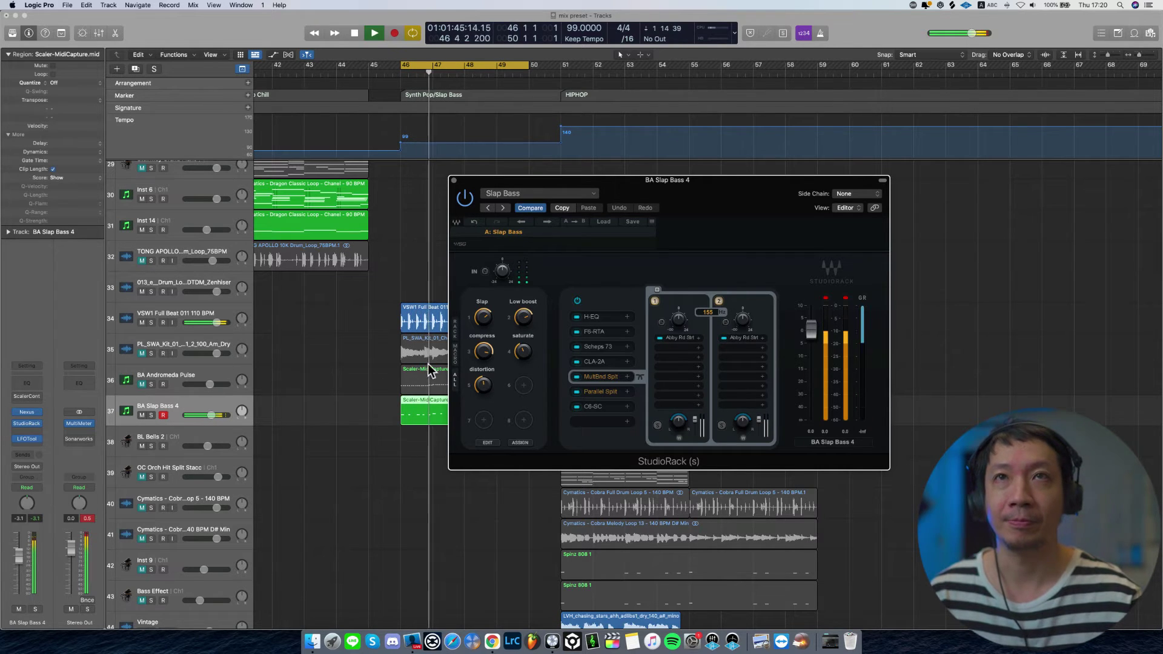
# - Adjust the Slap macro of the Slap Bass rack with BA Slap Bass 4 soloed during playback, and unsolo the track
pyautogui.click(152, 415)
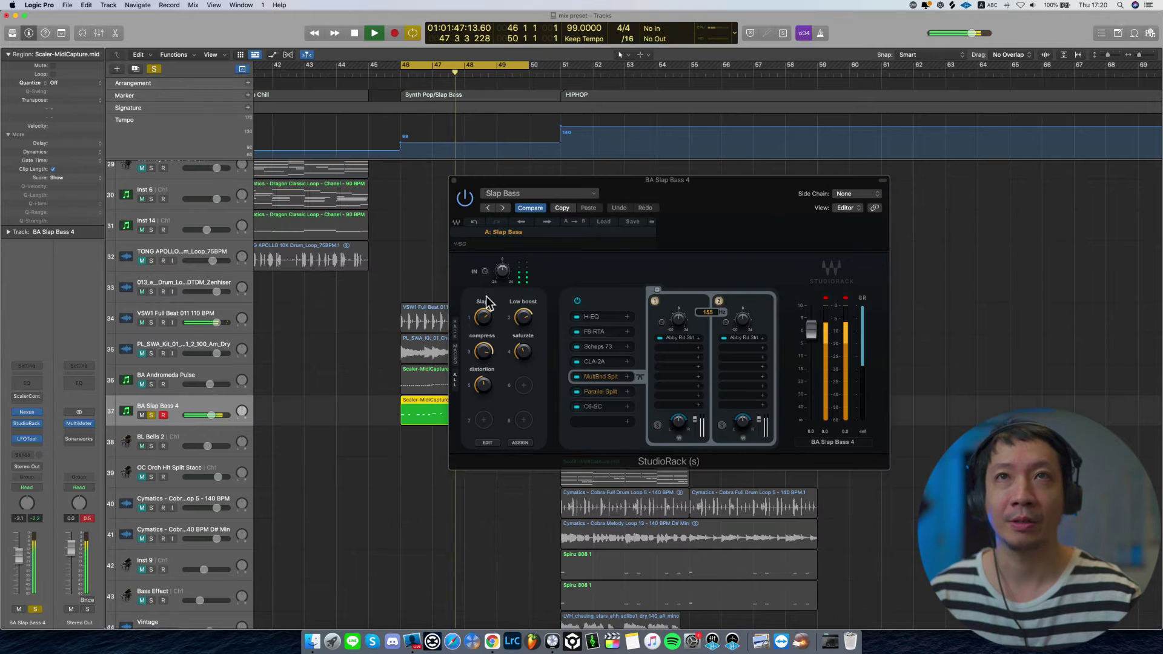
pyautogui.moveTo(492, 311); pyautogui.dragTo(643, 253)
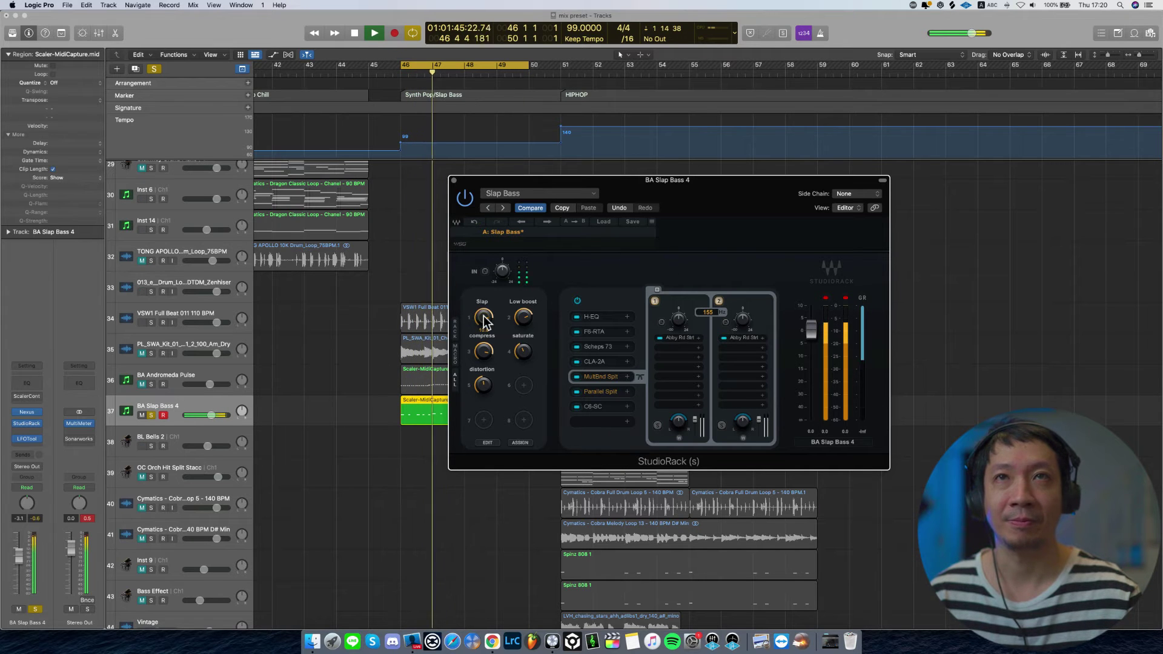
pyautogui.press('space')
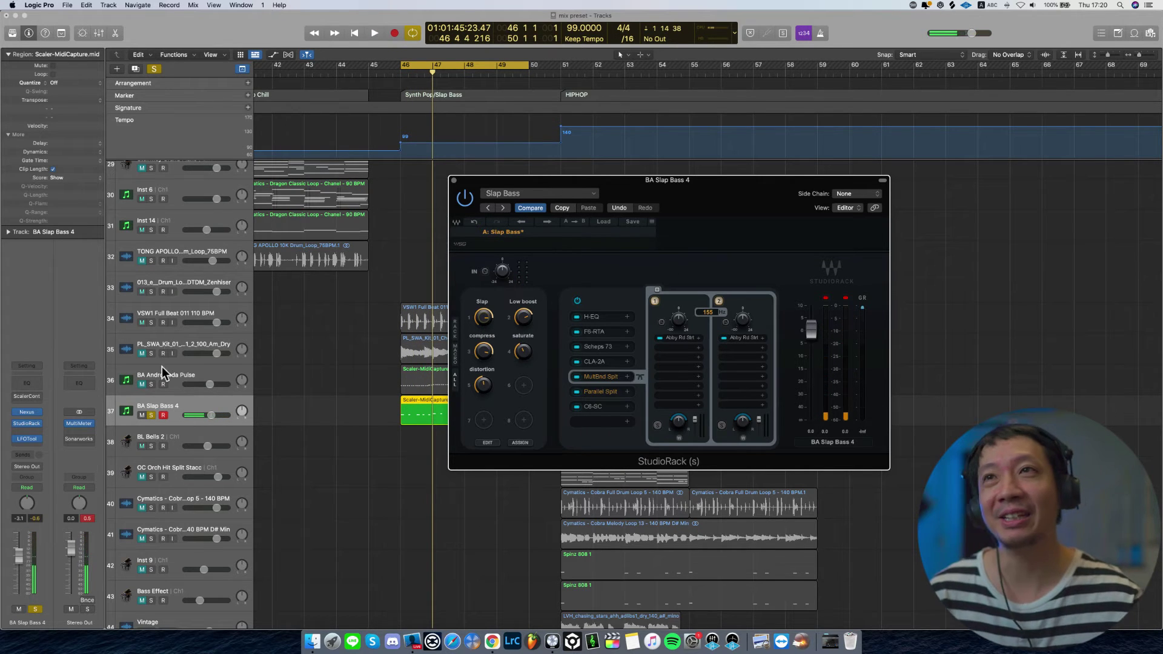
pyautogui.click(151, 415)
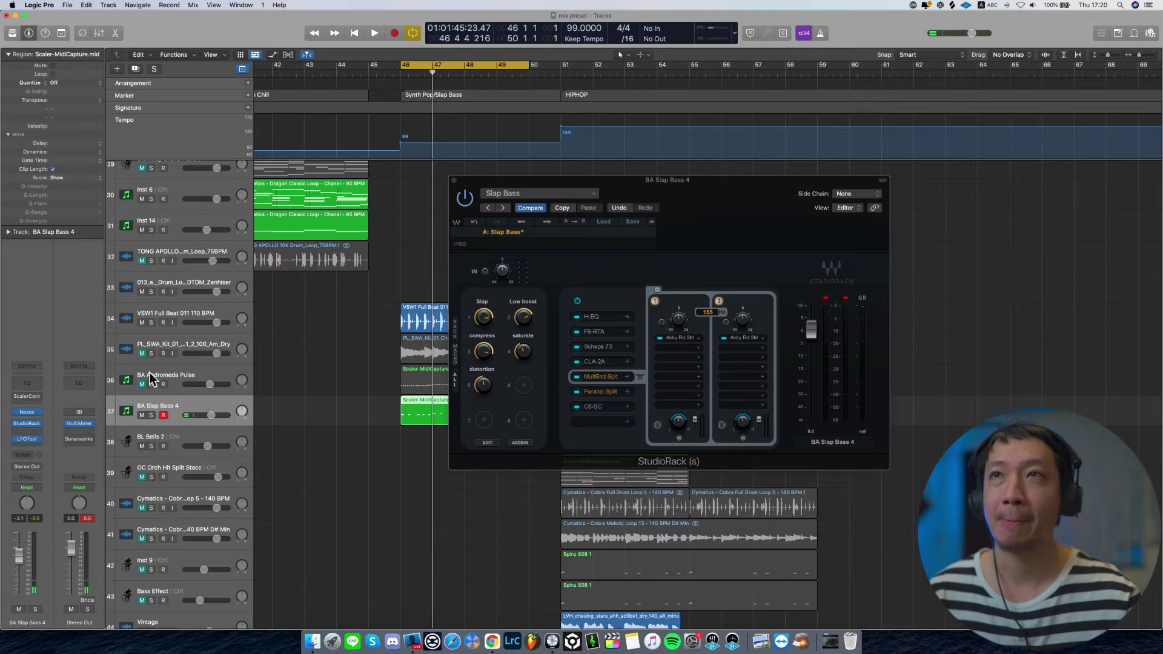
# - Replay the section with the full mix, bypass the Slap Bass rack for comparison, and close its window
pyautogui.press('space')
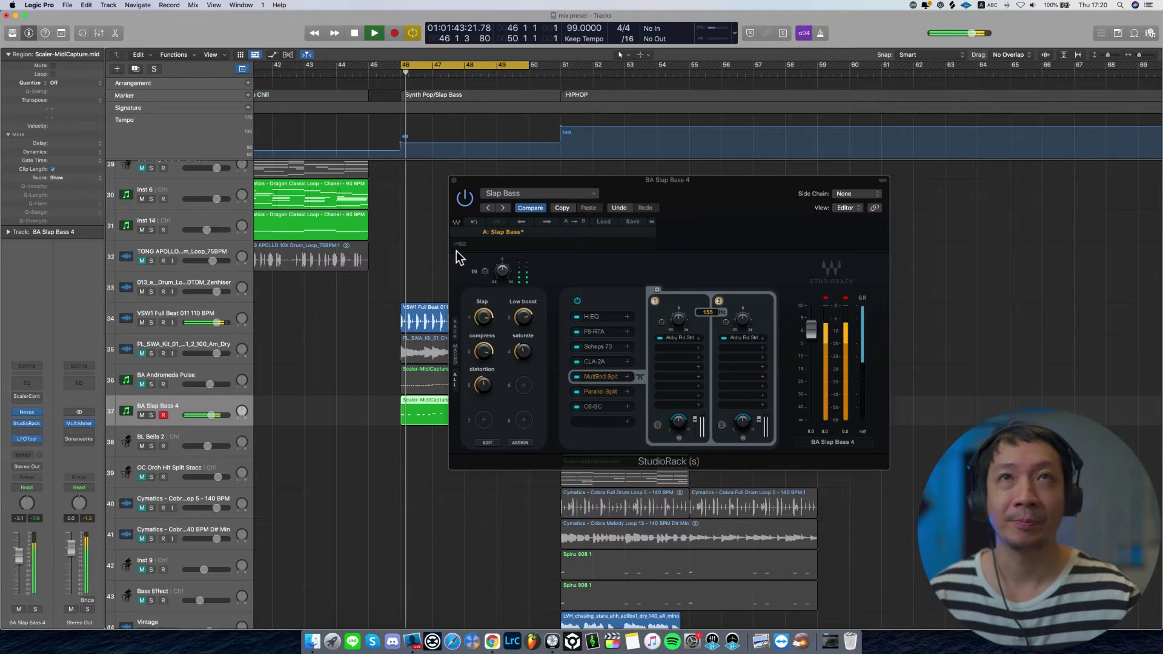
pyautogui.click(467, 201)
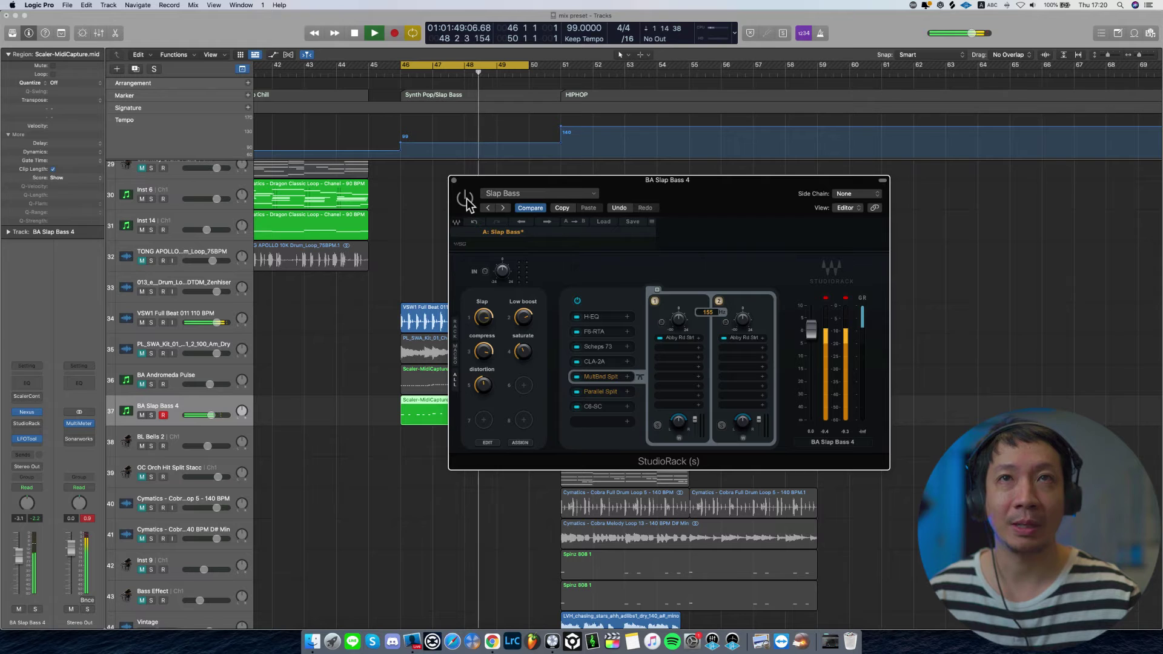
pyautogui.press('space')
pyautogui.click(453, 182)
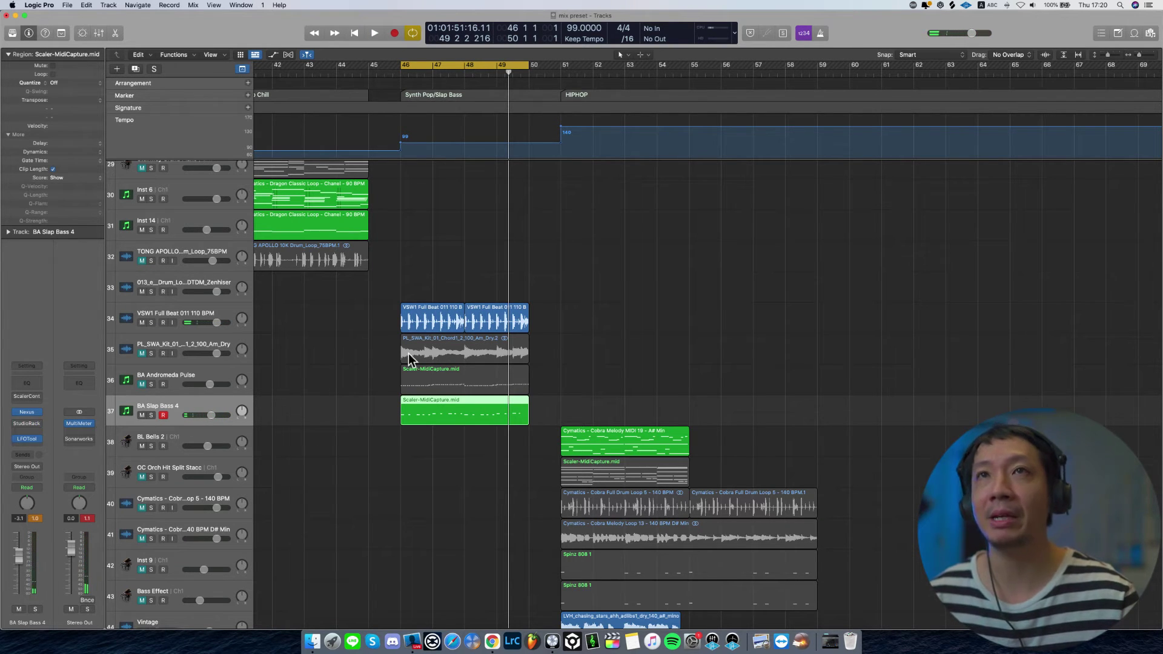
# - Set the cycle range to the Pop Chill section, bars 41 to 45, and select the Inst 14 track
pyautogui.hscroll(-5, 403, 352)
pyautogui.scroll(5, 403, 353)
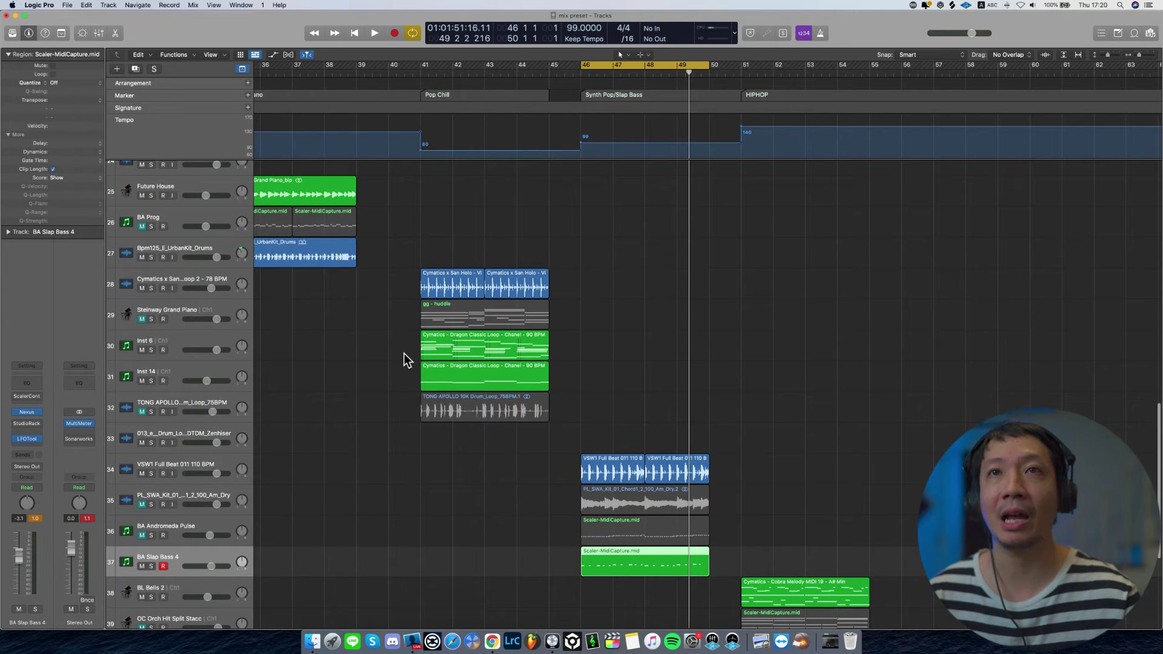
pyautogui.moveTo(422, 68); pyautogui.dragTo(545, 63)
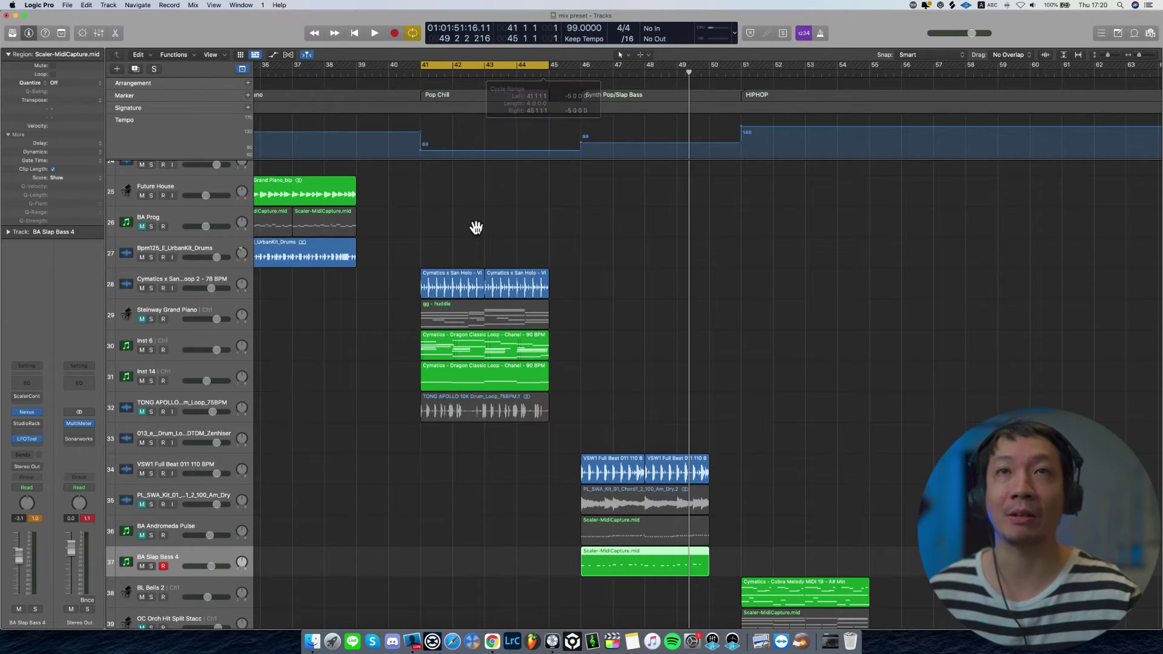
pyautogui.click(186, 375)
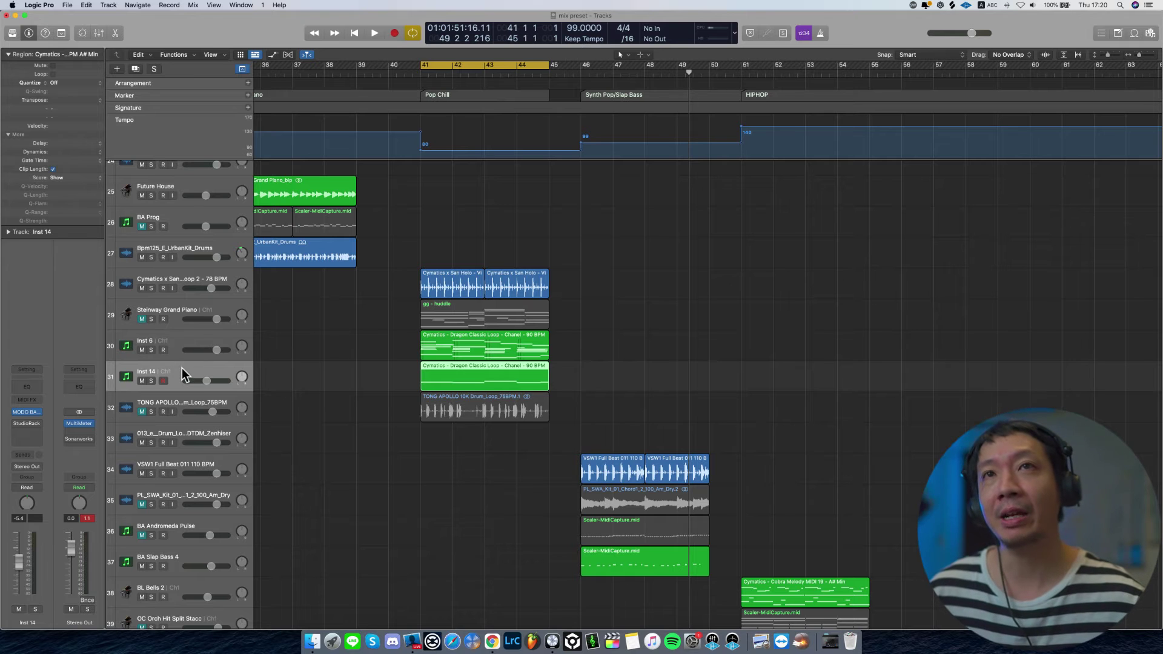
# - Play the Pop Chill section with the Inst 14 StudioRack bypassed, open its Clean Bass rack, and enable it
pyautogui.press('space')
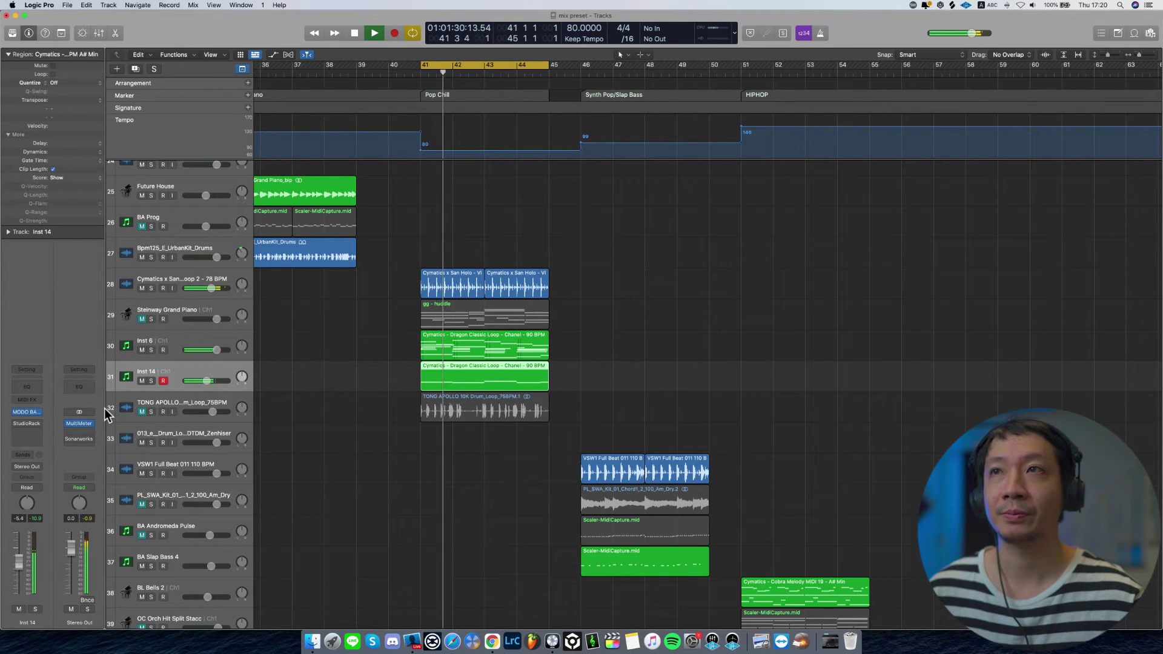
pyautogui.click(27, 424)
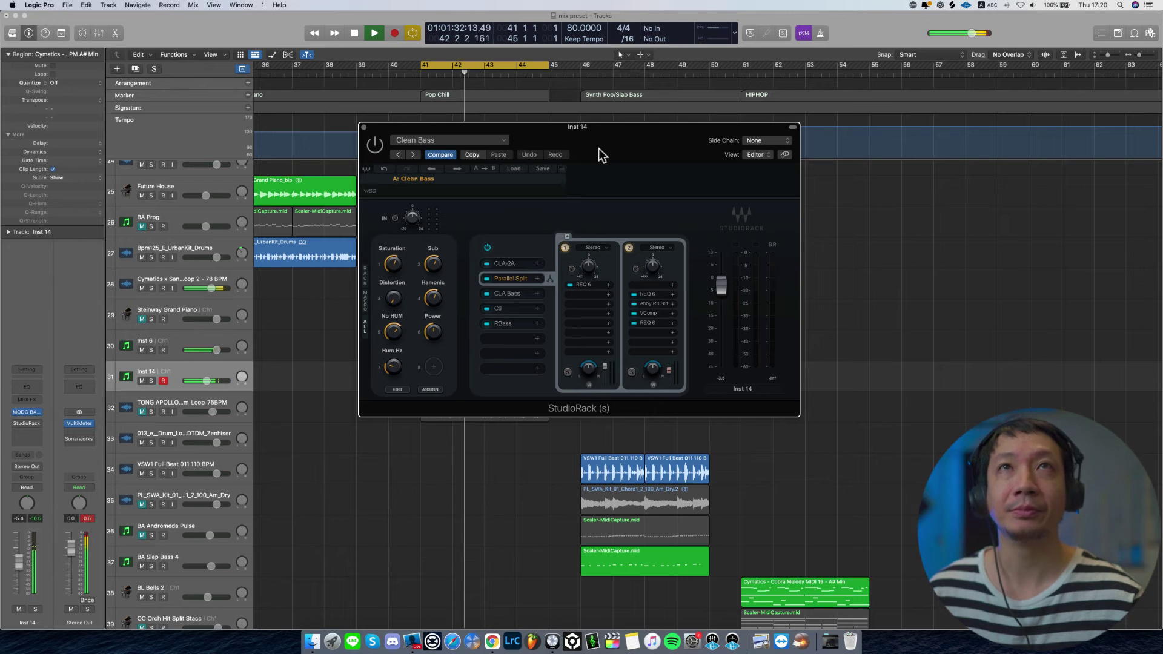
pyautogui.moveTo(595, 125); pyautogui.dragTo(663, 246)
pyautogui.press('space')
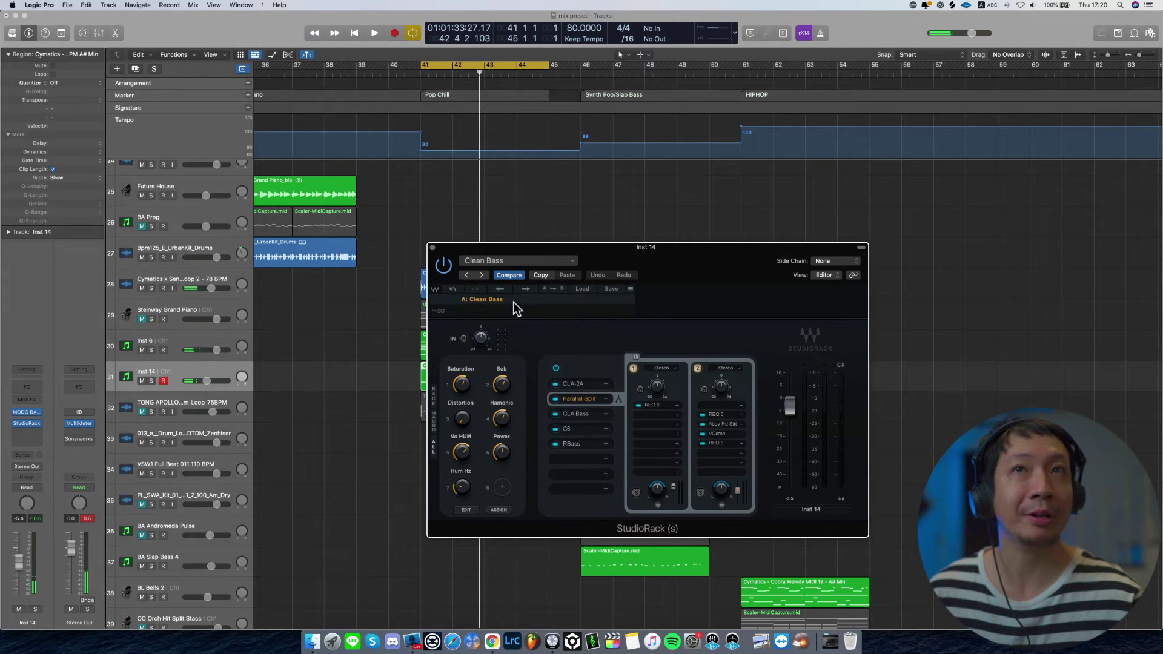
# - Compare the Clean Bass rack enabled and bypassed with the full mix playing
pyautogui.press('space')
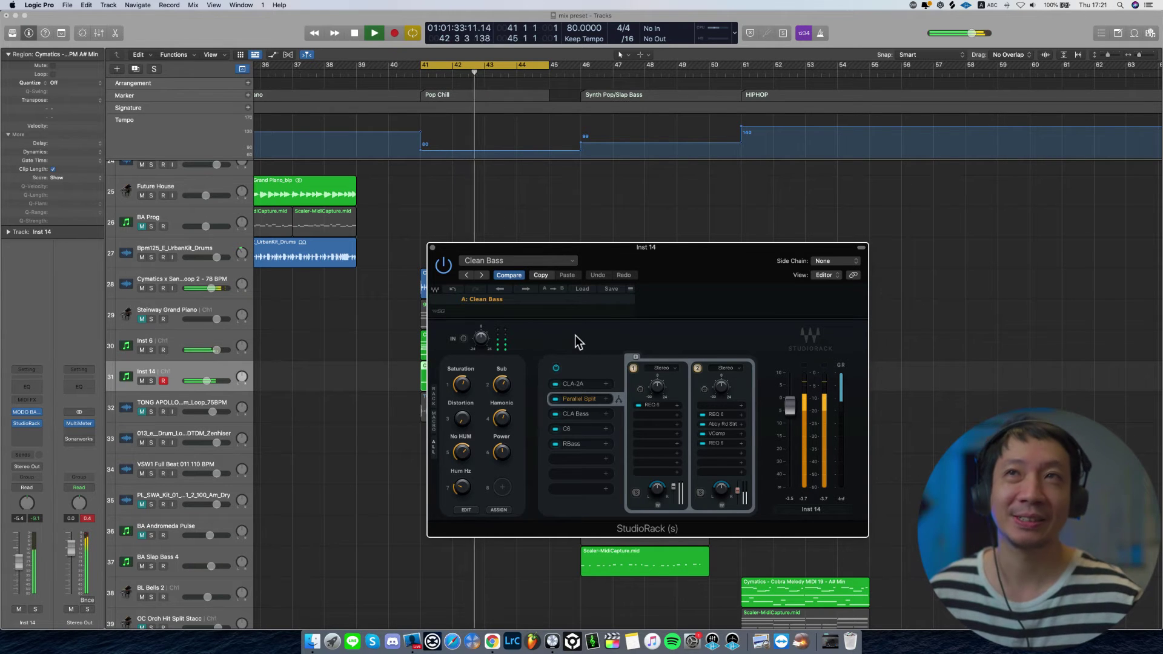
pyautogui.click(444, 267)
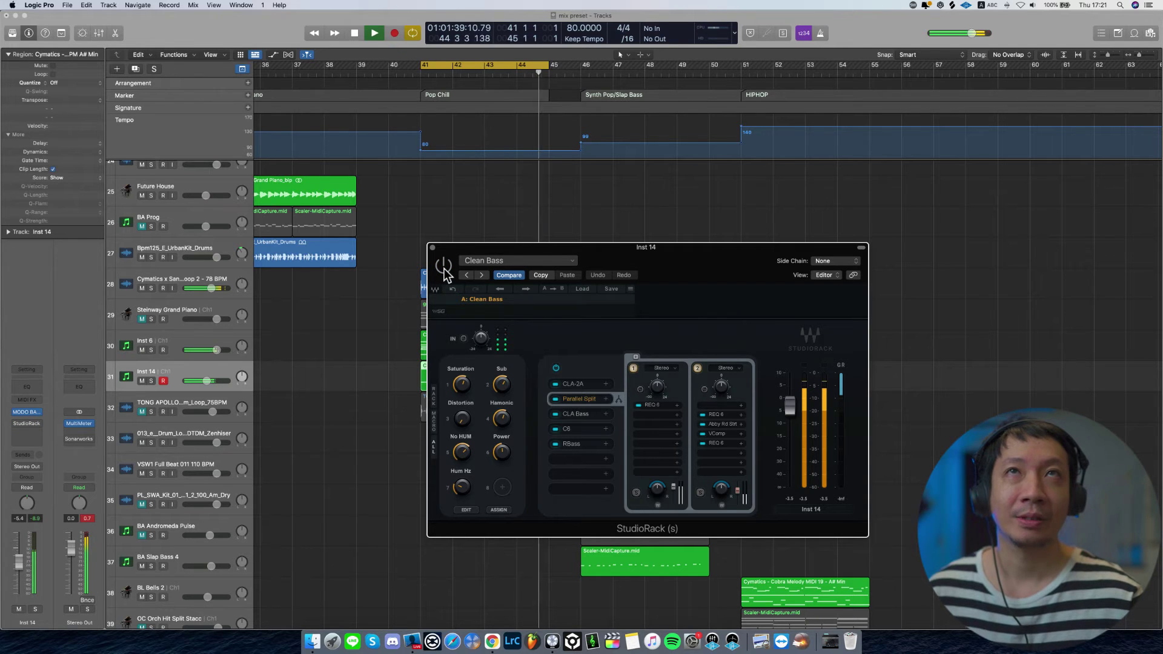
pyautogui.click(444, 266)
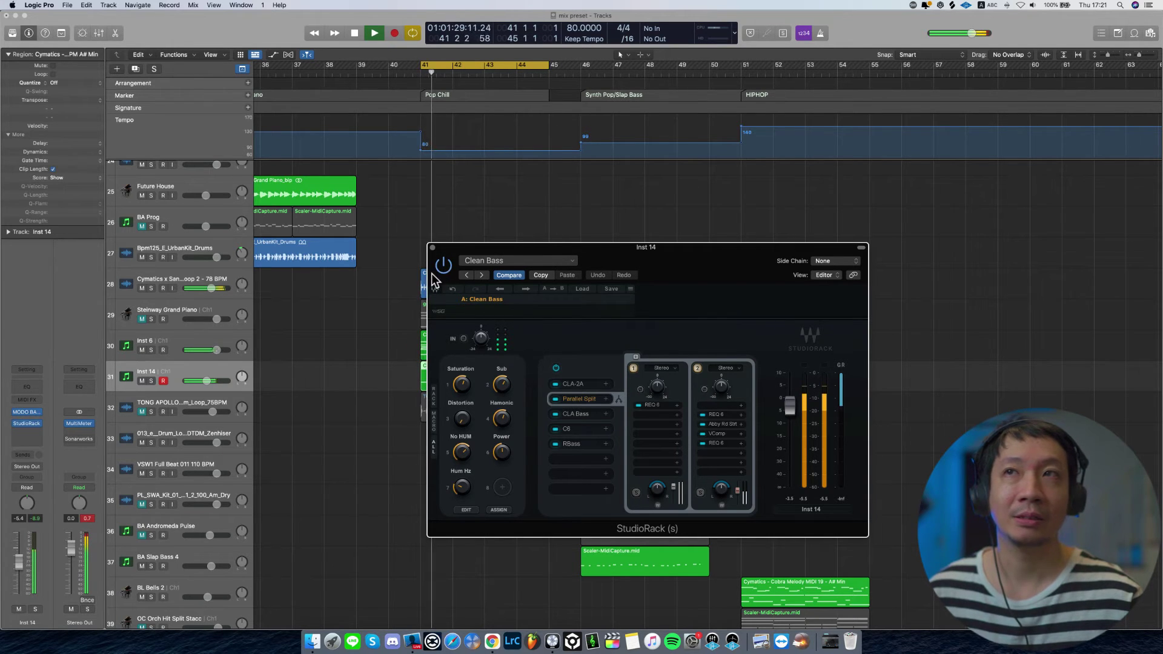
# - Solo the Inst 14 track and compare the bass alone with the Clean Bass rack bypassed and enabled
pyautogui.click(151, 381)
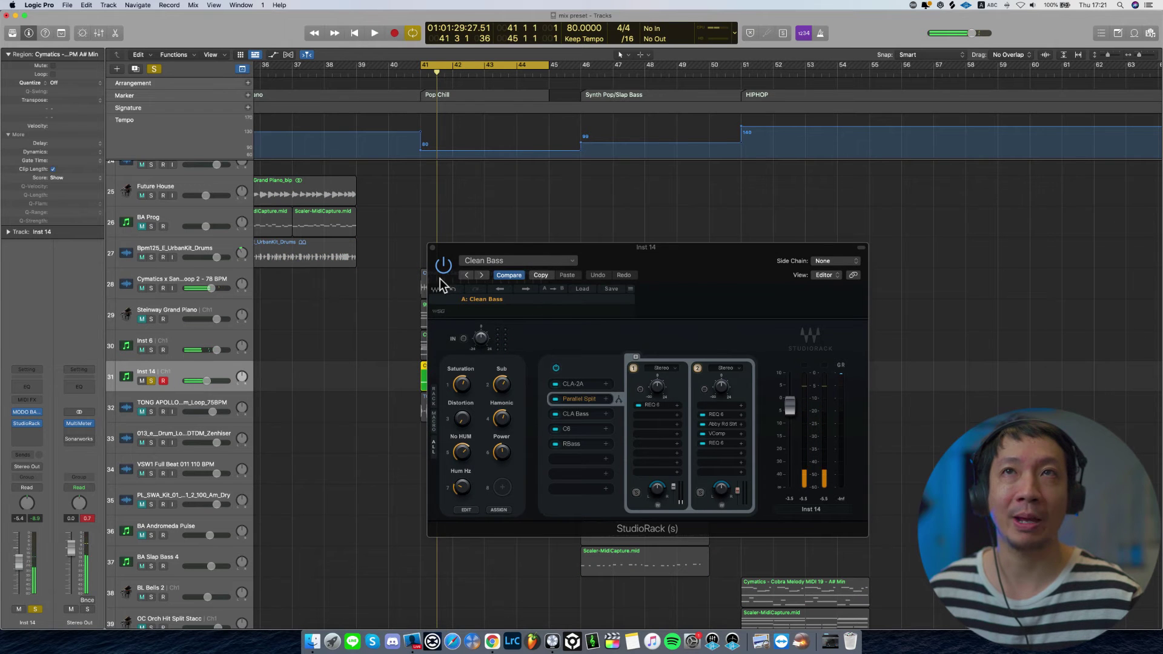
pyautogui.click(447, 267)
pyautogui.press('space')
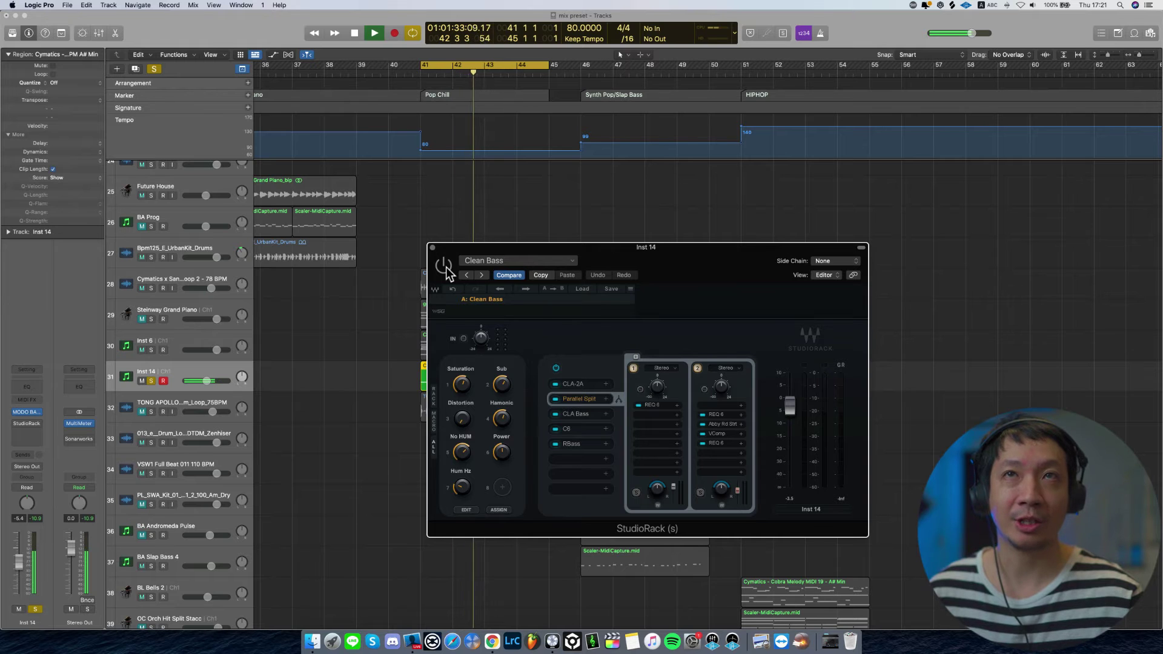
pyautogui.click(445, 269)
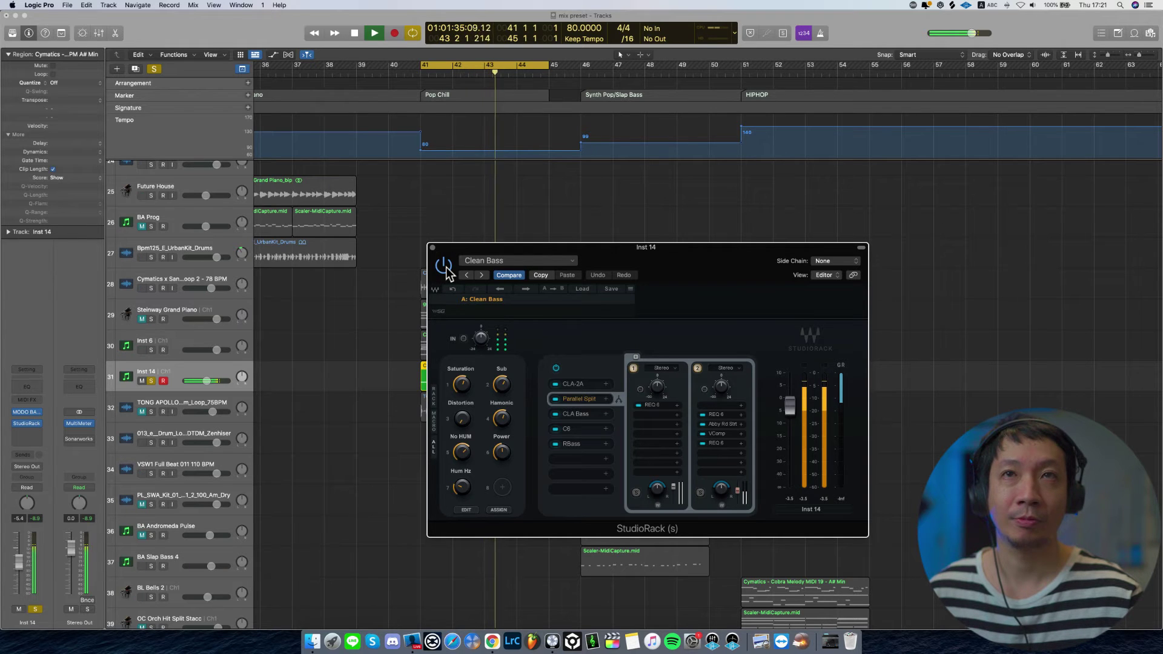
pyautogui.press('space')
pyautogui.click(445, 268)
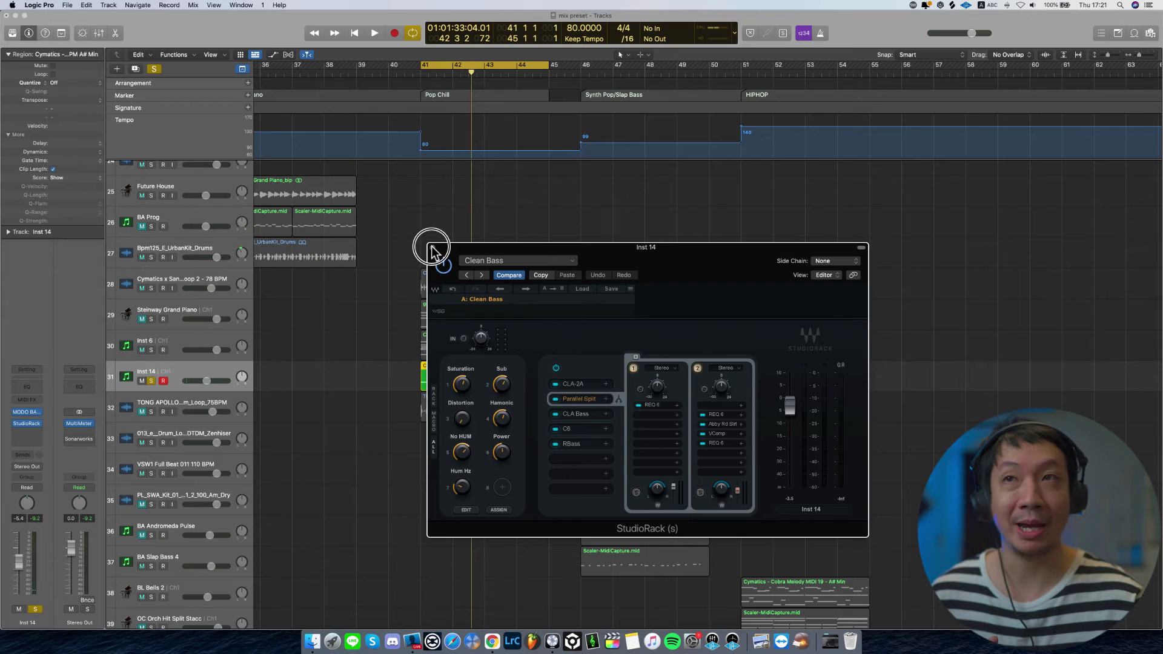
# - Close the Clean Bass rack window, unsolo Inst 14, and replay the Pop Chill section, bypassing the rack from the channel strip
pyautogui.click(431, 249)
pyautogui.click(152, 381)
pyautogui.press('space')
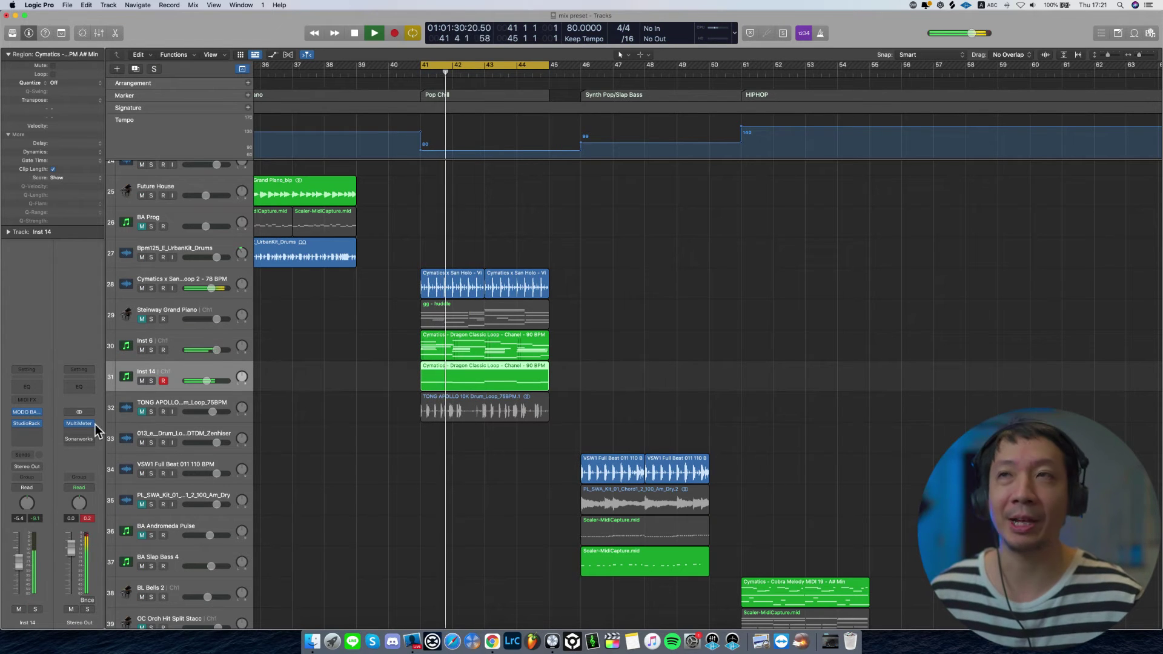
pyautogui.moveTo(16, 430)
pyautogui.press('space')
# - Set the cycle range to the EDM Piano section, bars 35 to 39
pyautogui.hscroll(-5, 439, 347)
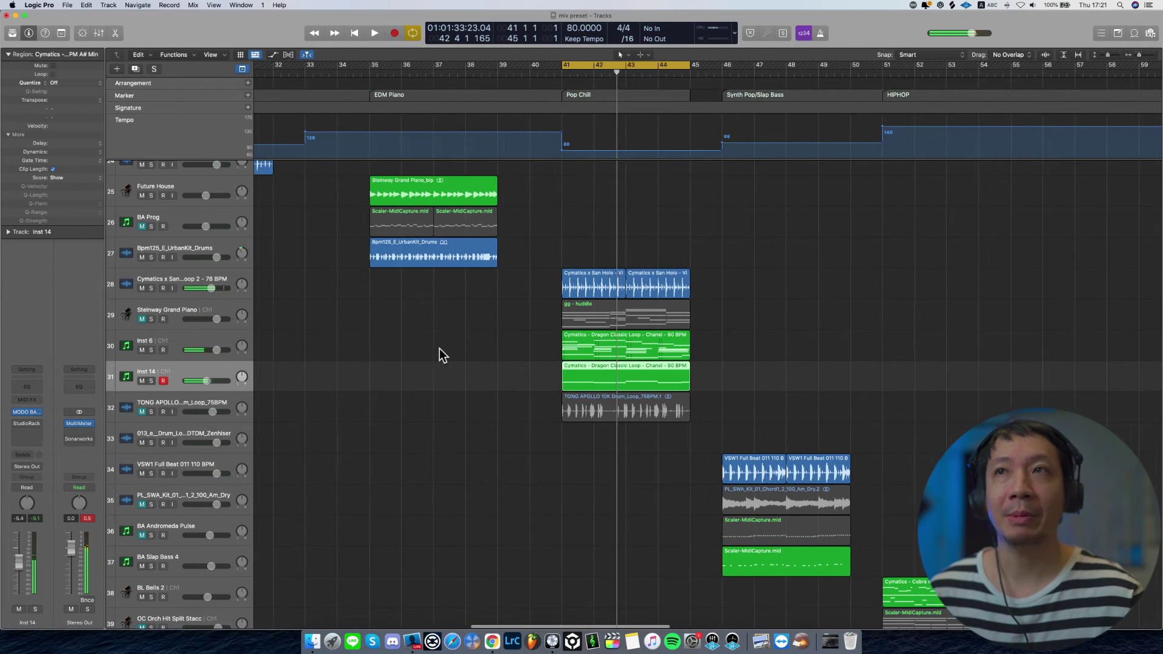
pyautogui.scroll(2, 432, 172)
pyautogui.scroll(3, 431, 172)
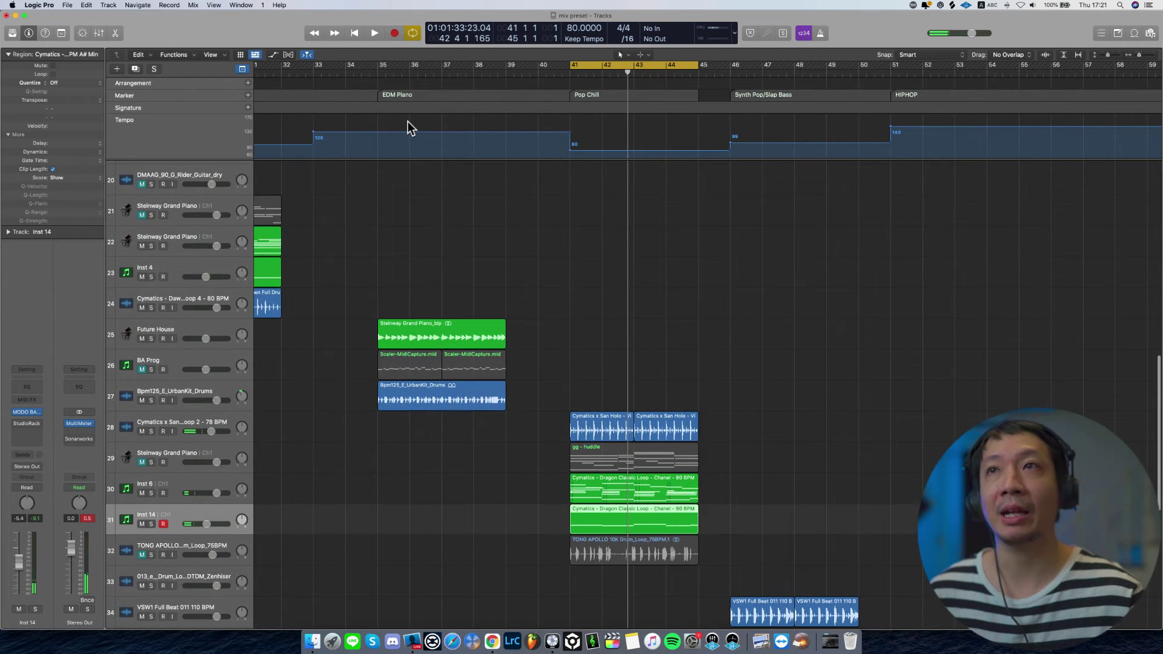
pyautogui.moveTo(383, 71); pyautogui.dragTo(518, 77)
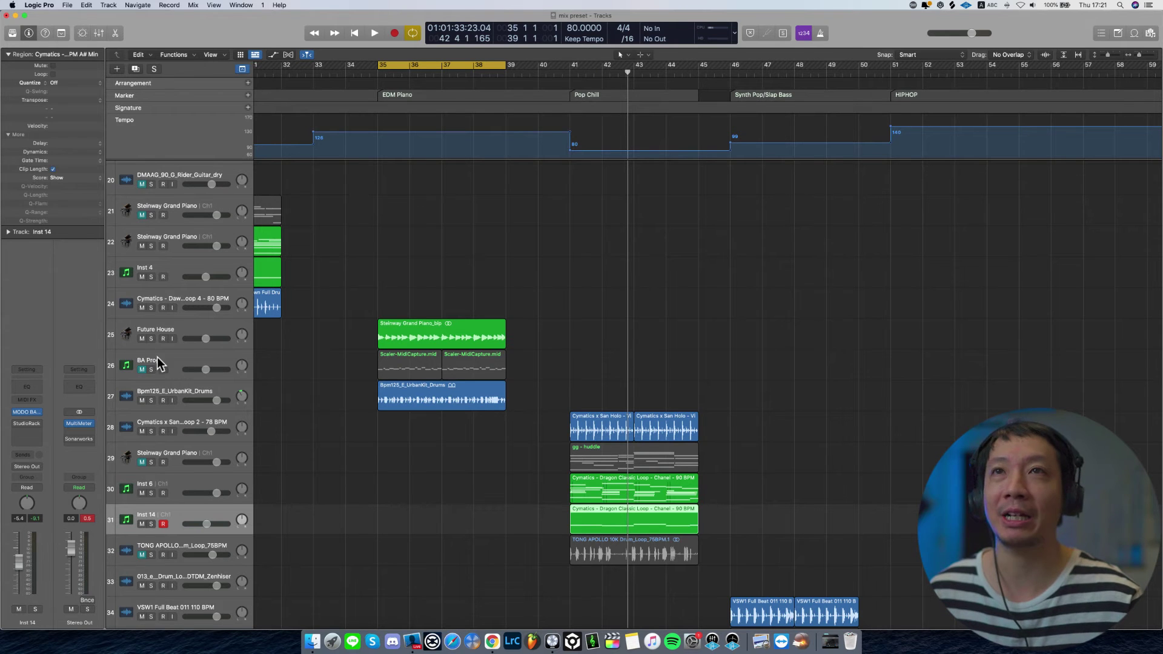
# - Play the EDM Piano section with the BA Prog track unmuted, and open that track's StudioRack with the Bass EDM preset
pyautogui.press('space')
pyautogui.click(172, 362)
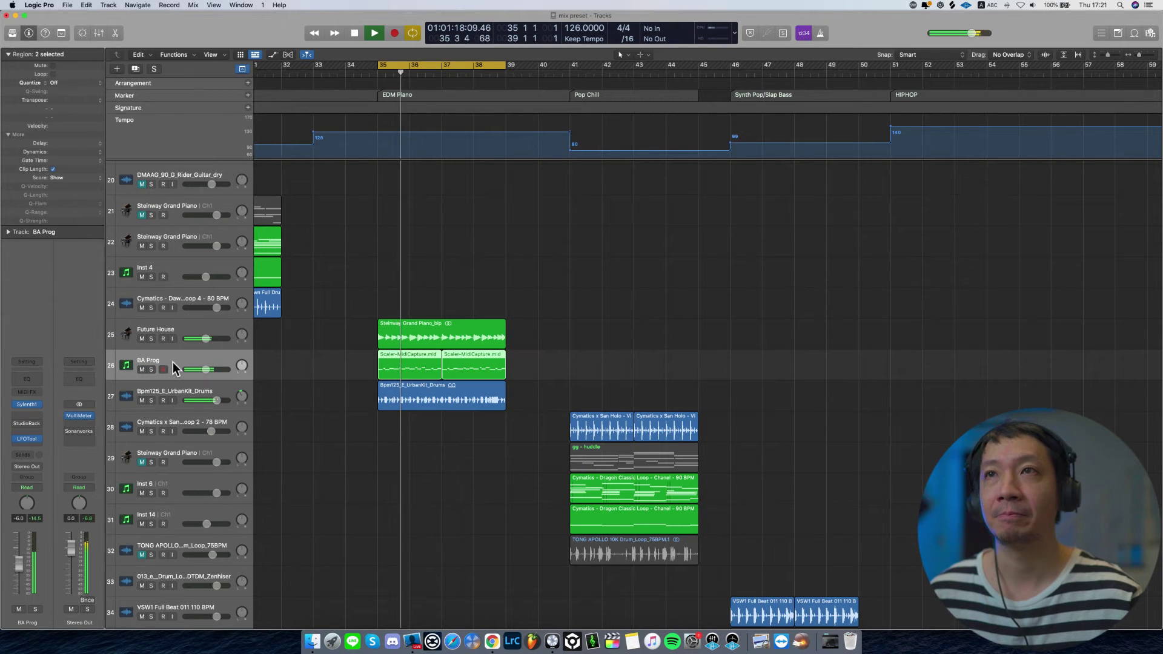
pyautogui.click(26, 423)
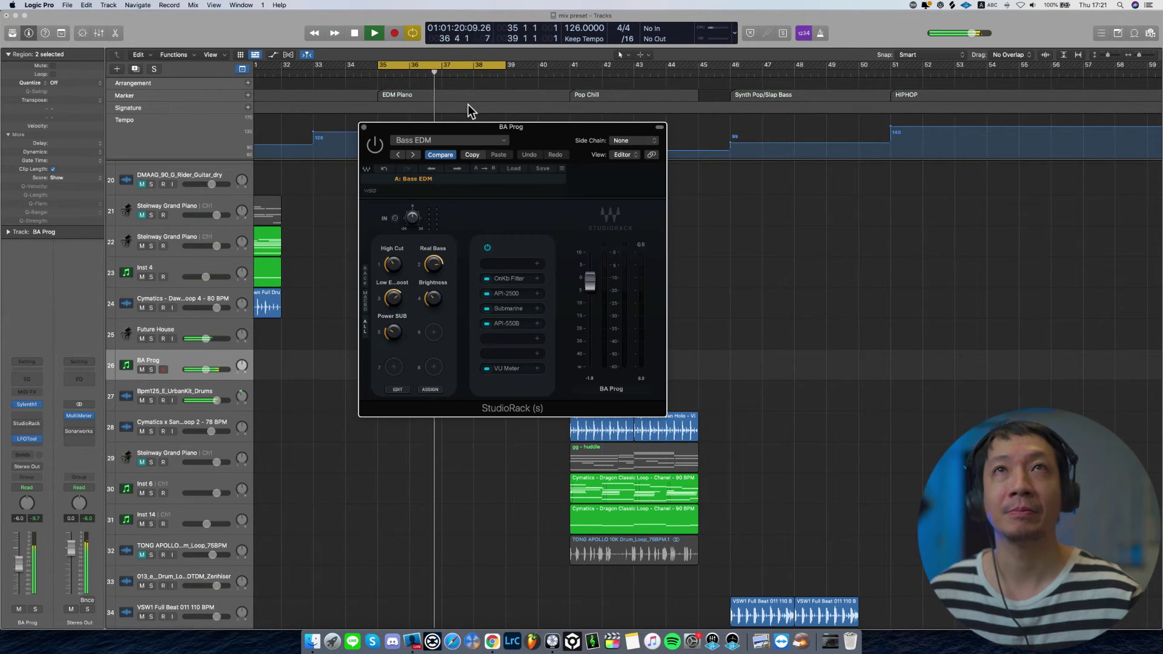
pyautogui.moveTo(461, 128); pyautogui.dragTo(681, 200)
pyautogui.press('space')
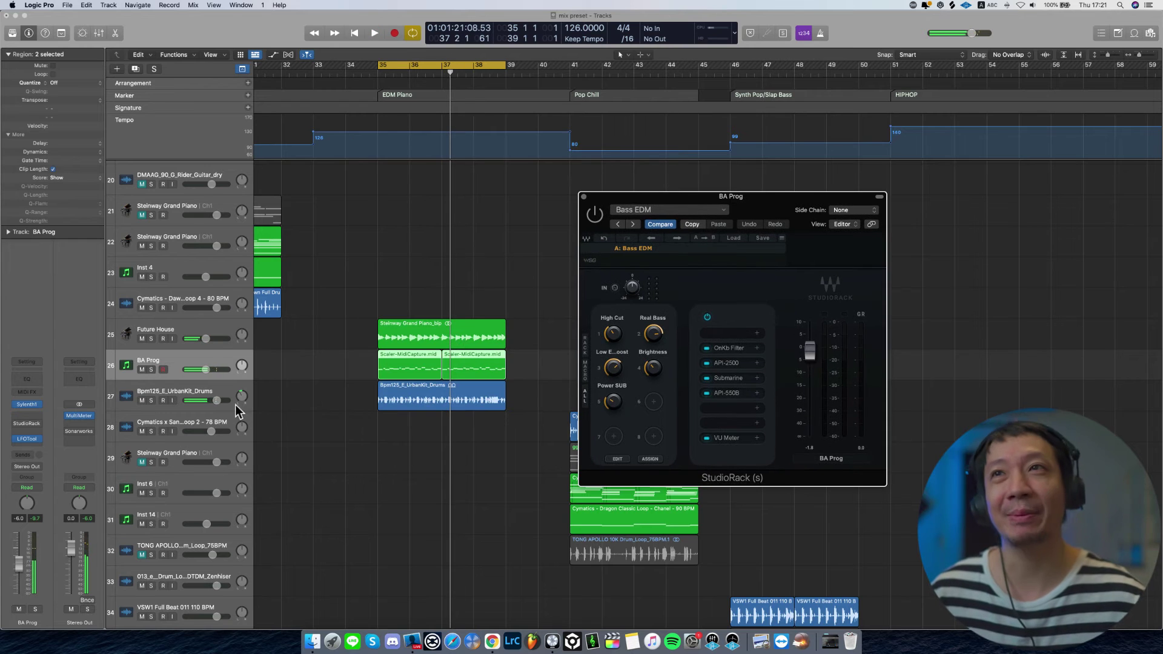
# - Replay the EDM Piano section, mute the Future House track, and compare the Bass EDM rack bypassed and enabled
pyautogui.press('space')
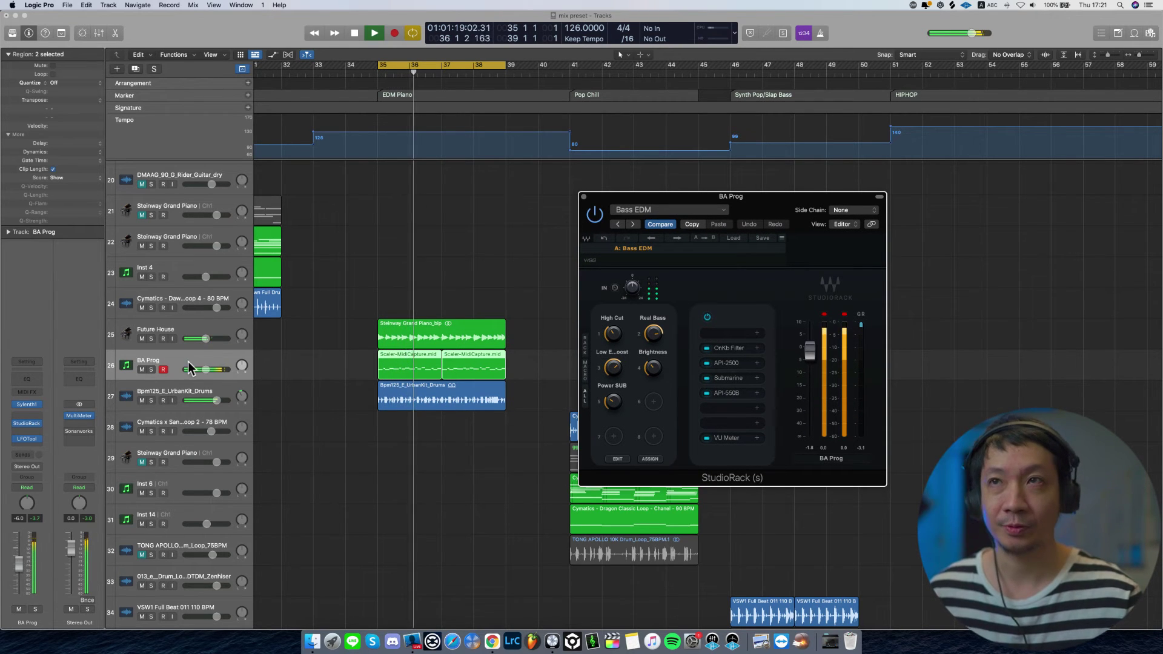
pyautogui.click(142, 339)
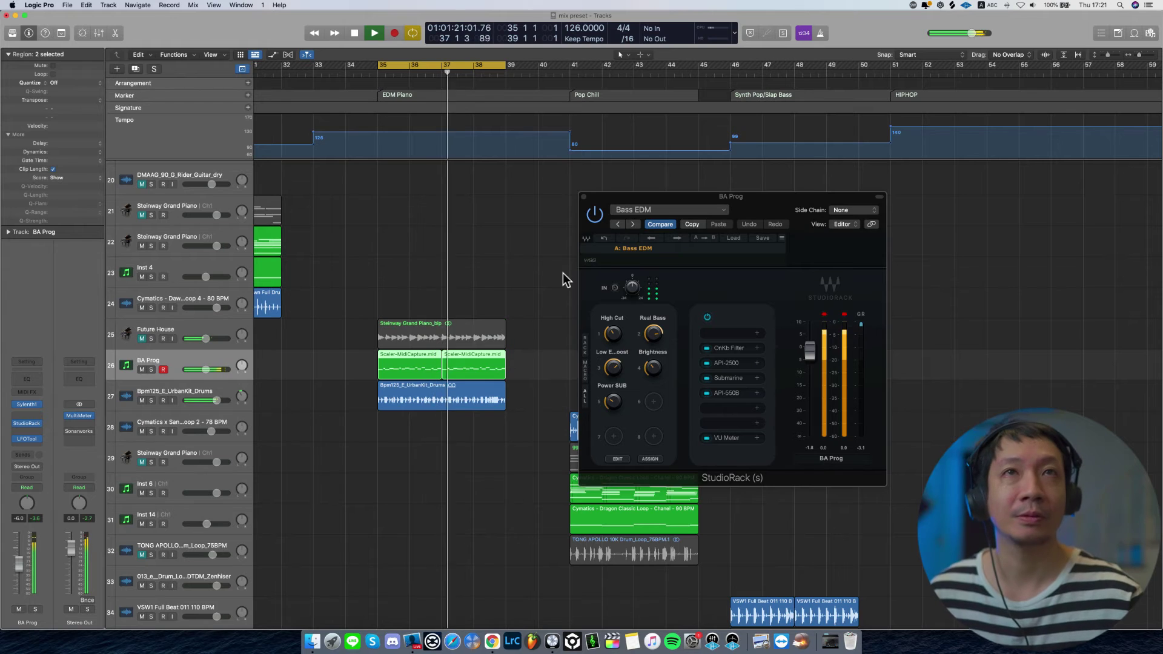
pyautogui.click(596, 218)
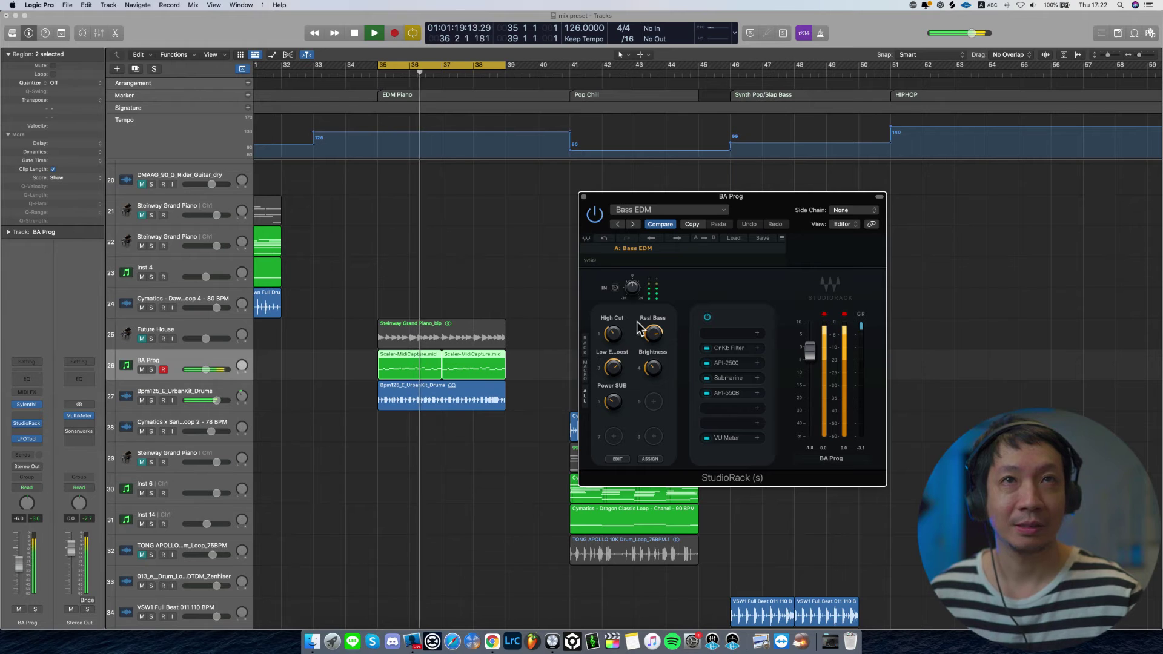
# - Adjust the Power SUB, Real Bass and low-end boost macros of the Bass EDM rack during playback, and close its window
pyautogui.moveTo(615, 400); pyautogui.dragTo(661, 519)
pyautogui.moveTo(659, 333)
pyautogui.mouseDown()
pyautogui.moveTo(660, 314)
pyautogui.moveTo(625, 280)
pyautogui.moveTo(641, 381)
pyautogui.moveTo(646, 289)
pyautogui.moveTo(649, 341)
pyautogui.mouseUp()
pyautogui.press('space')
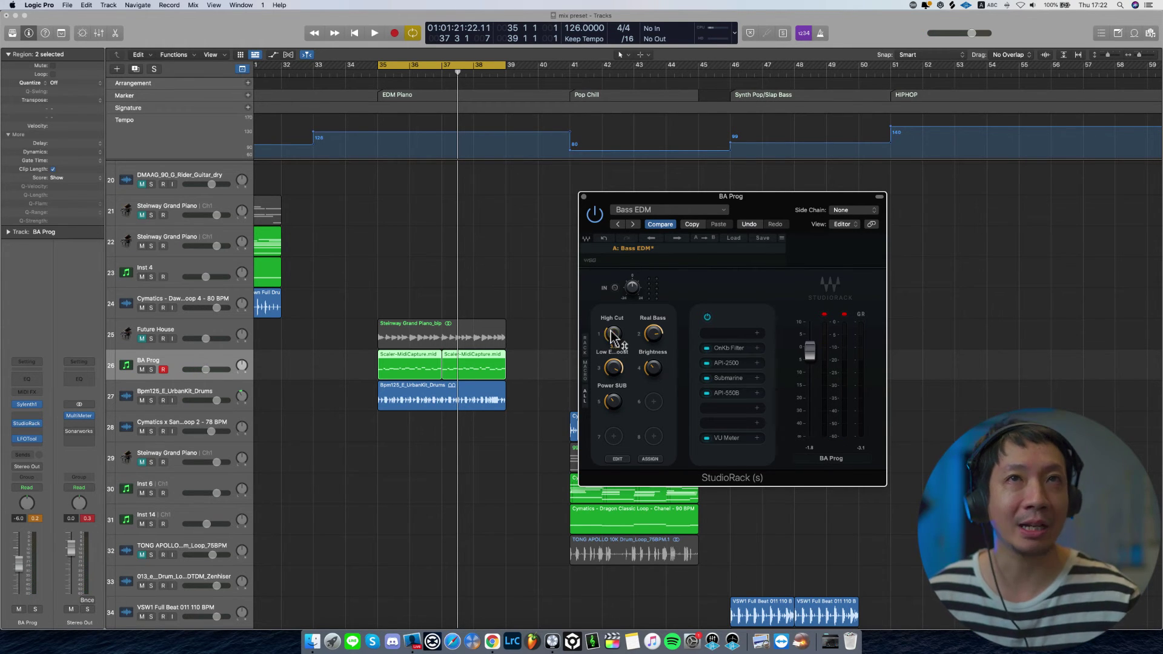
pyautogui.press('space')
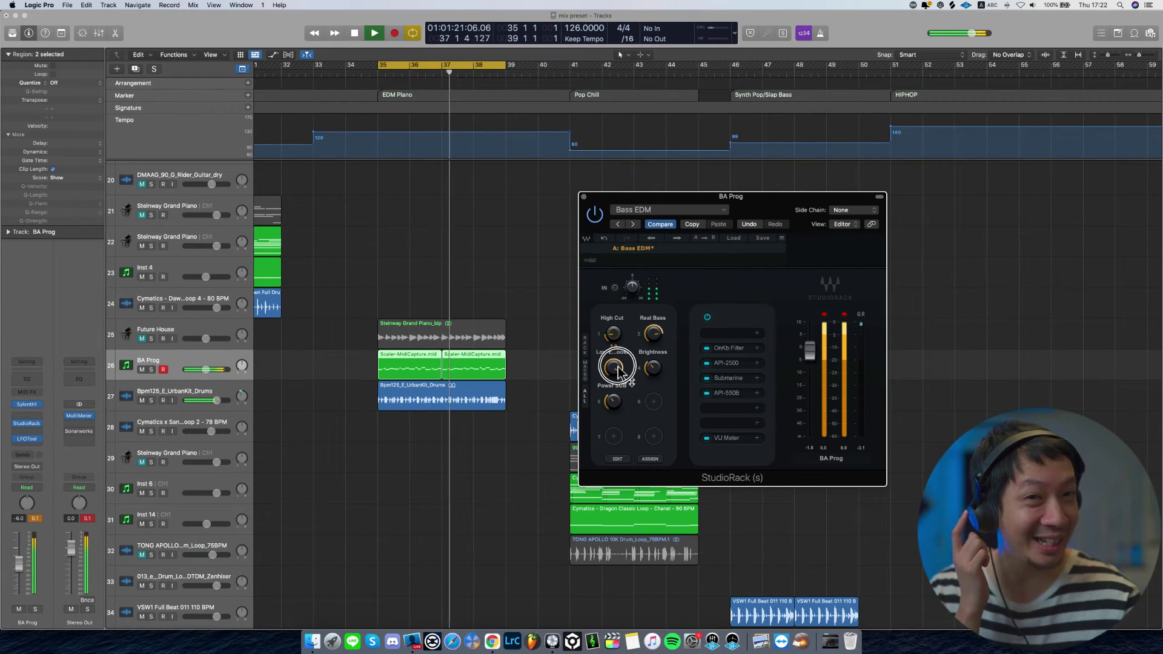
pyautogui.moveTo(617, 367); pyautogui.dragTo(623, 340)
pyautogui.press('space')
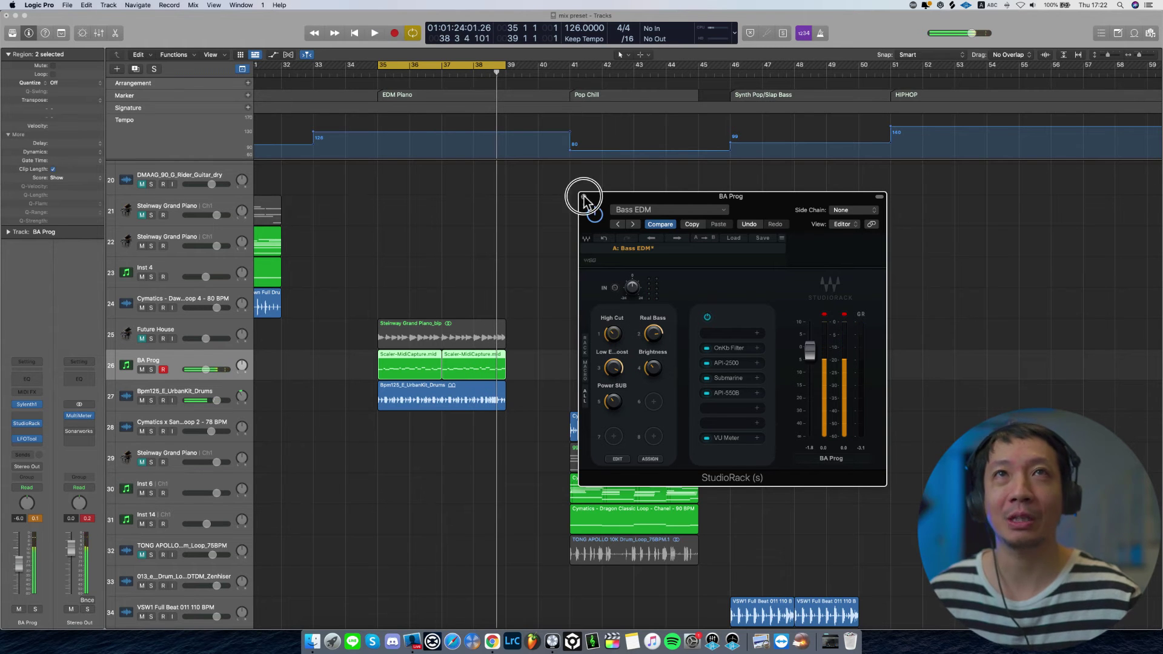
pyautogui.click(582, 197)
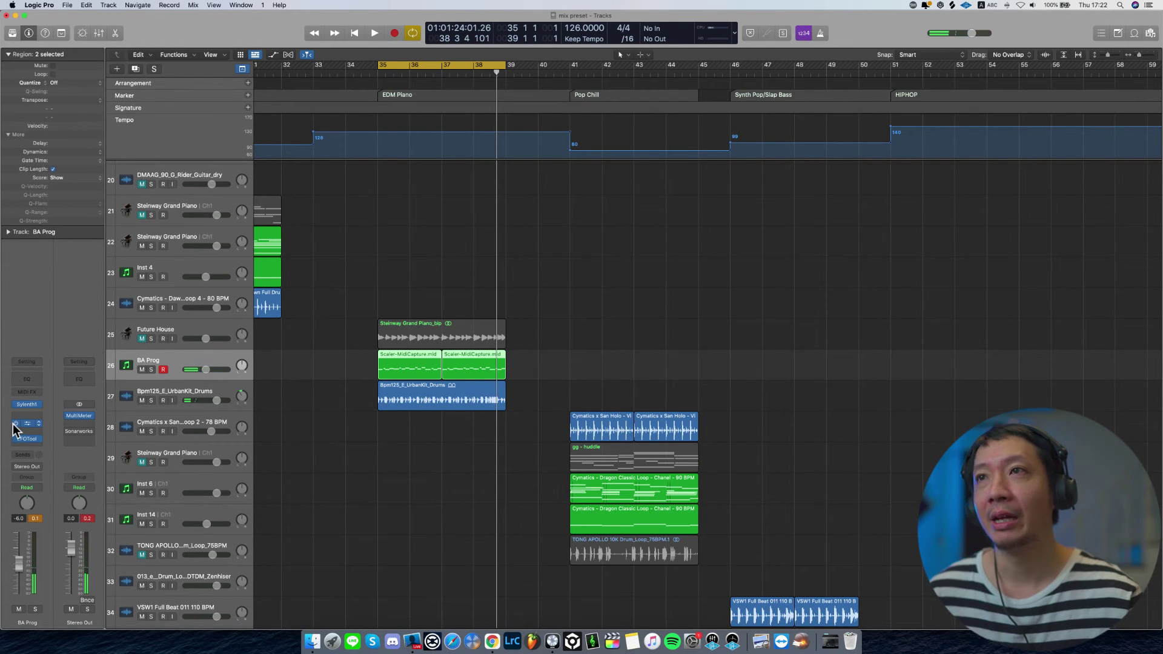
# - Set the cycle range to the Piano Chill section, bars 24 to 32, and start playback
pyautogui.hscroll(-10, 359, 397)
pyautogui.scroll(3, 358, 390)
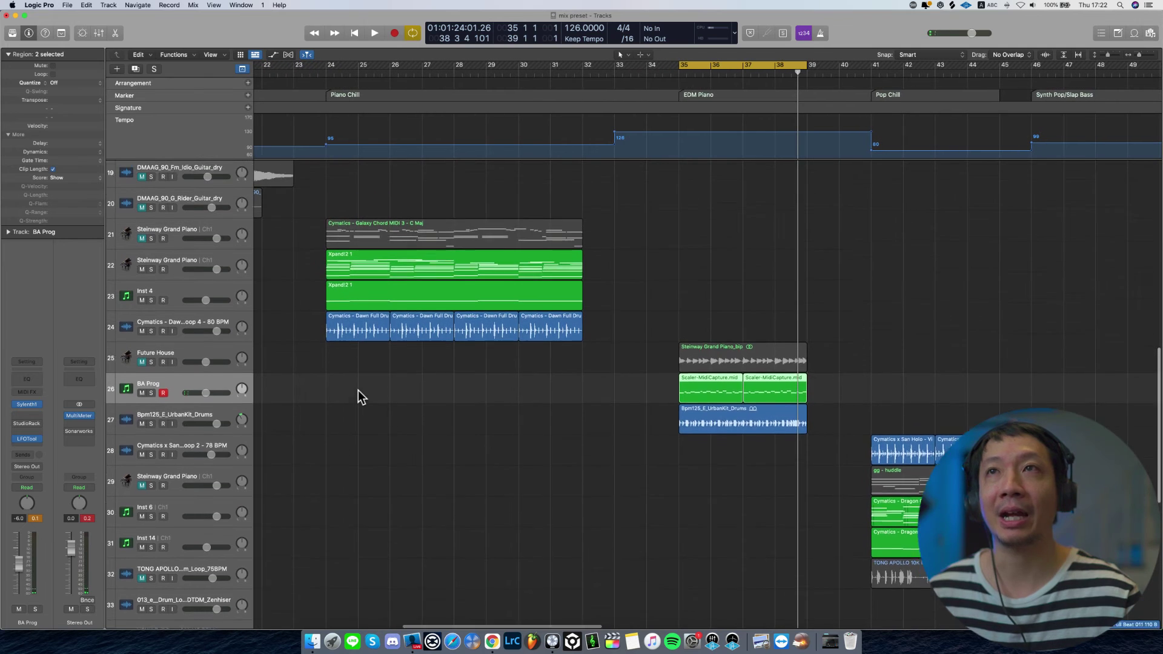
pyautogui.scroll(1, 358, 390)
pyautogui.moveTo(328, 68); pyautogui.dragTo(584, 86)
pyautogui.press('space')
# - Open the StudioRack with the Pop Chill Bass preset on the Inst 4 track, reposition its window, and stop playback
pyautogui.click(180, 380)
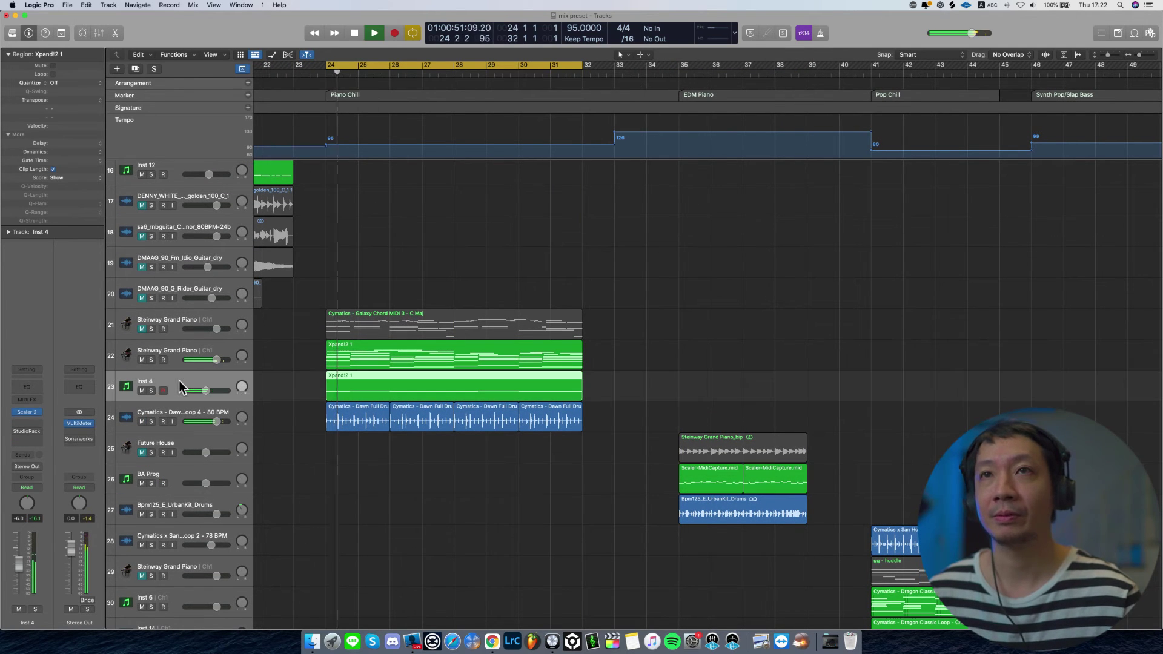
pyautogui.click(27, 432)
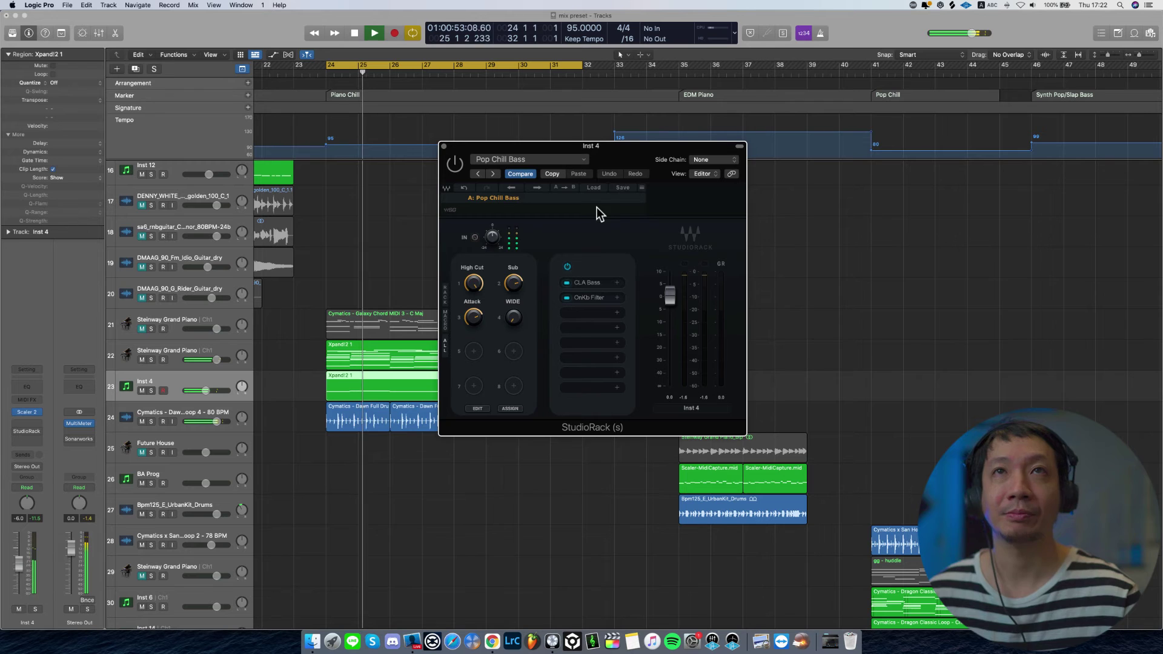
pyautogui.moveTo(600, 148); pyautogui.dragTo(656, 182)
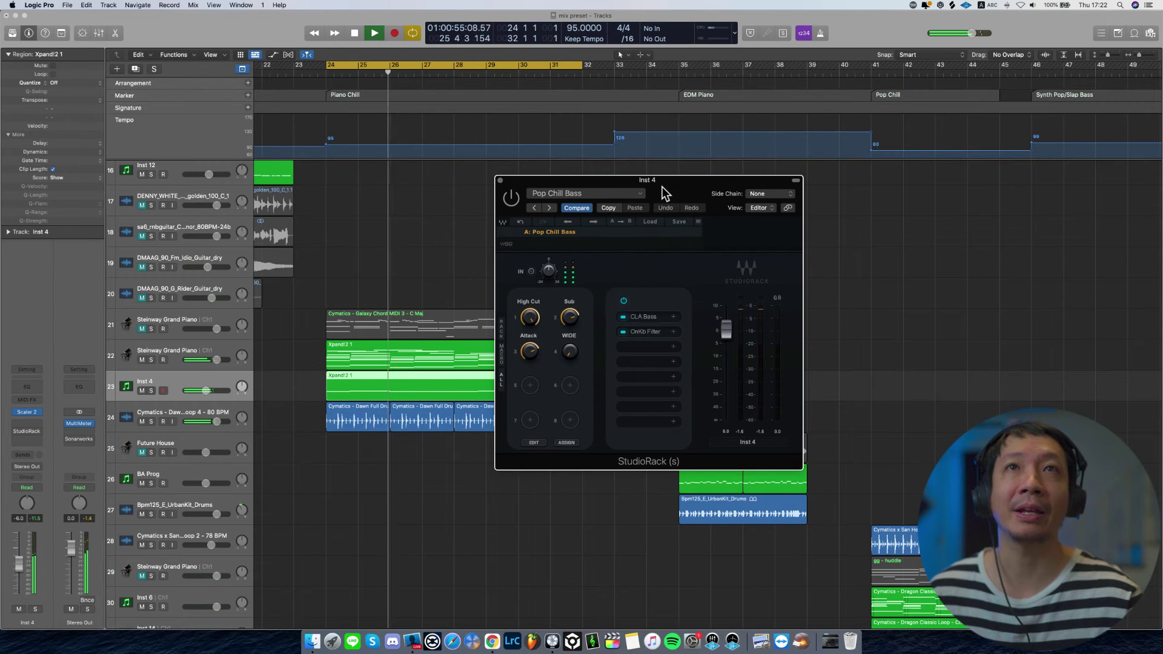
pyautogui.press('space')
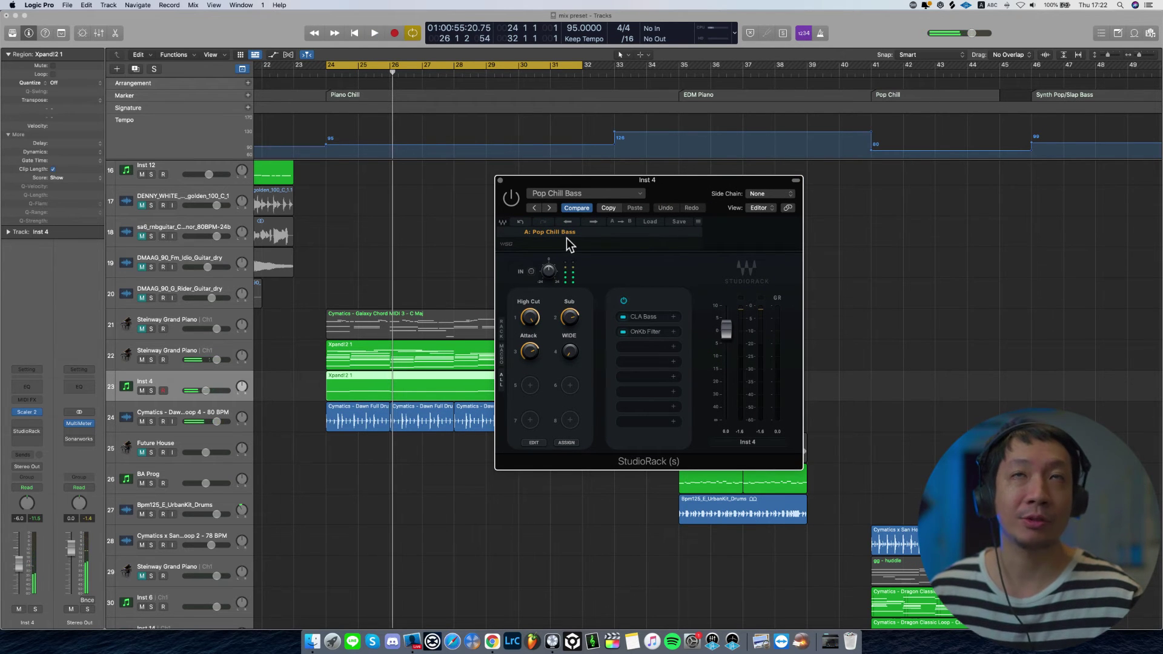
# - Compare the Pop Chill Bass rack enabled and bypassed while replaying the Piano Chill section, and close the rack window
pyautogui.press('space')
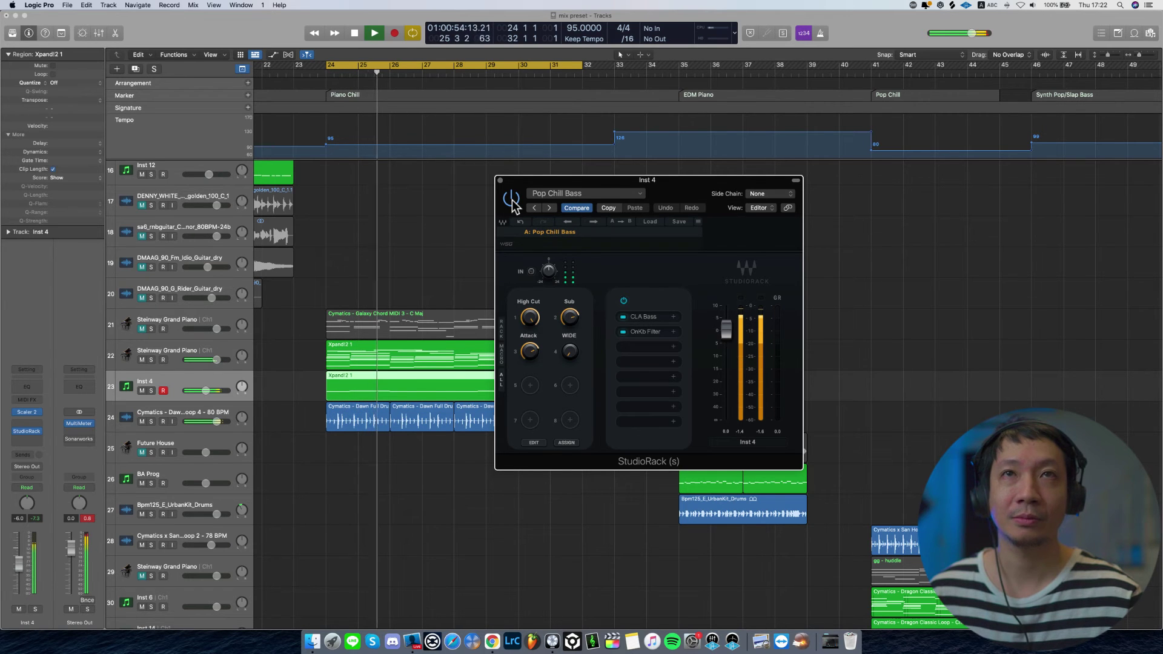
pyautogui.press('space')
pyautogui.click(511, 200)
pyautogui.press('space')
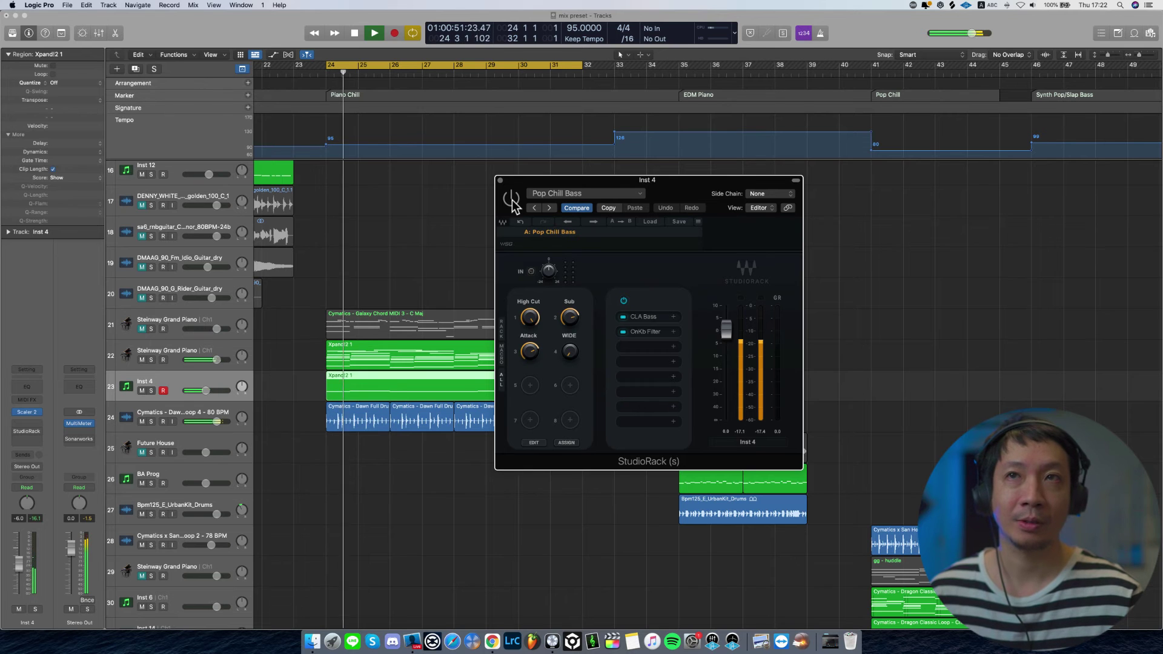
pyautogui.press('space')
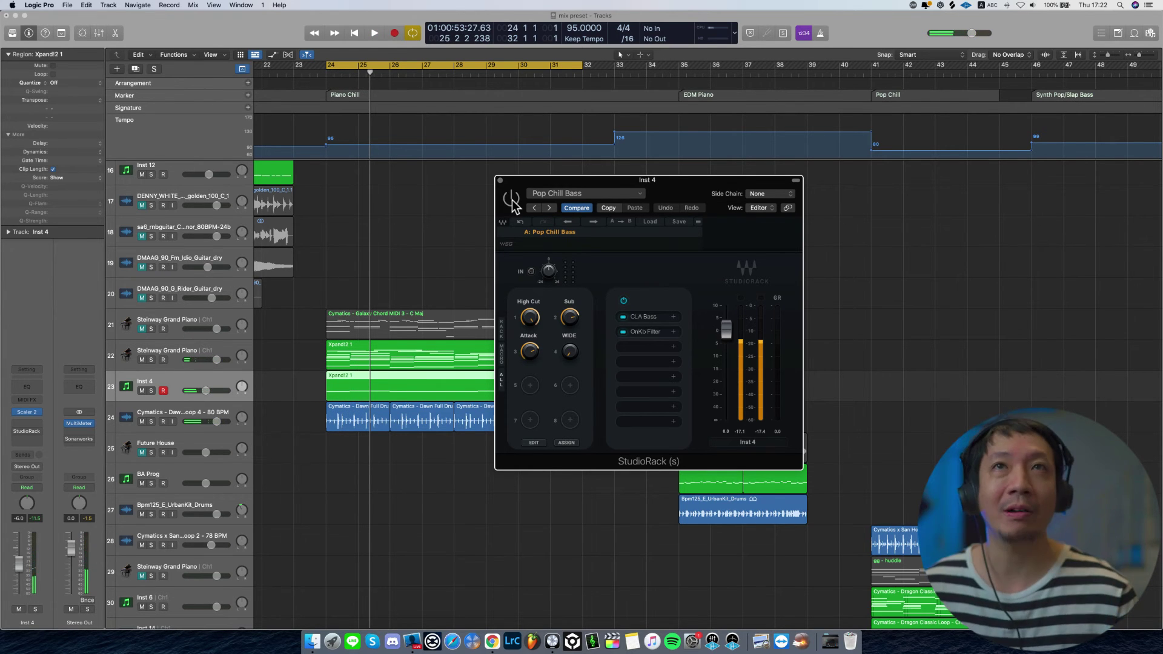
pyautogui.press('space')
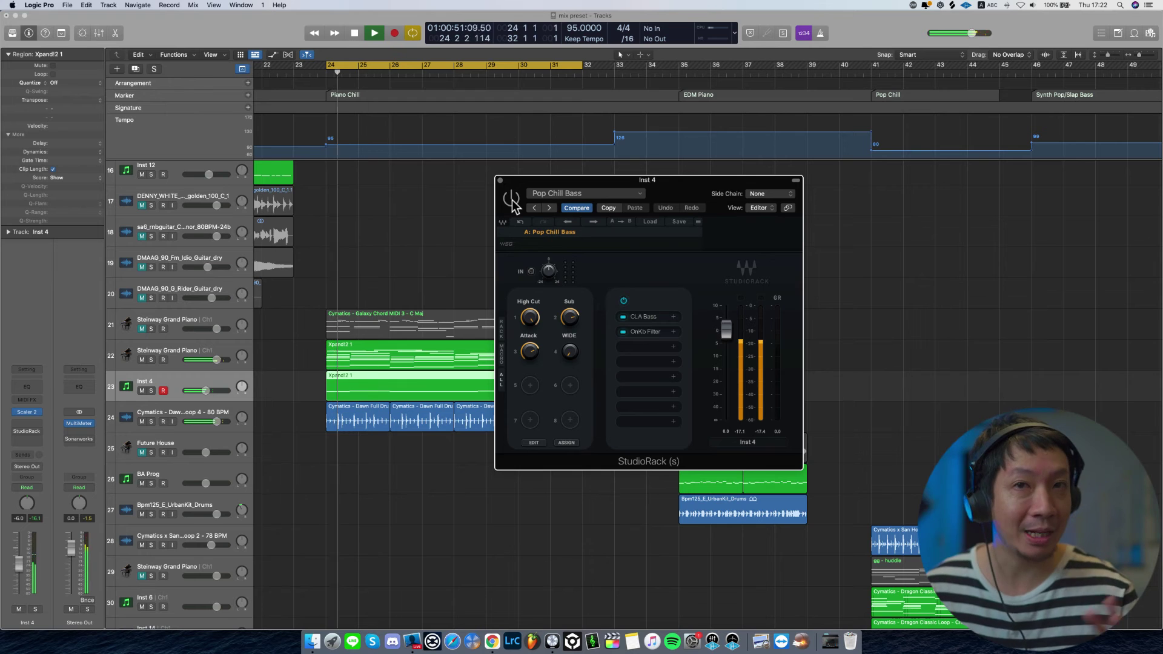
pyautogui.press('space')
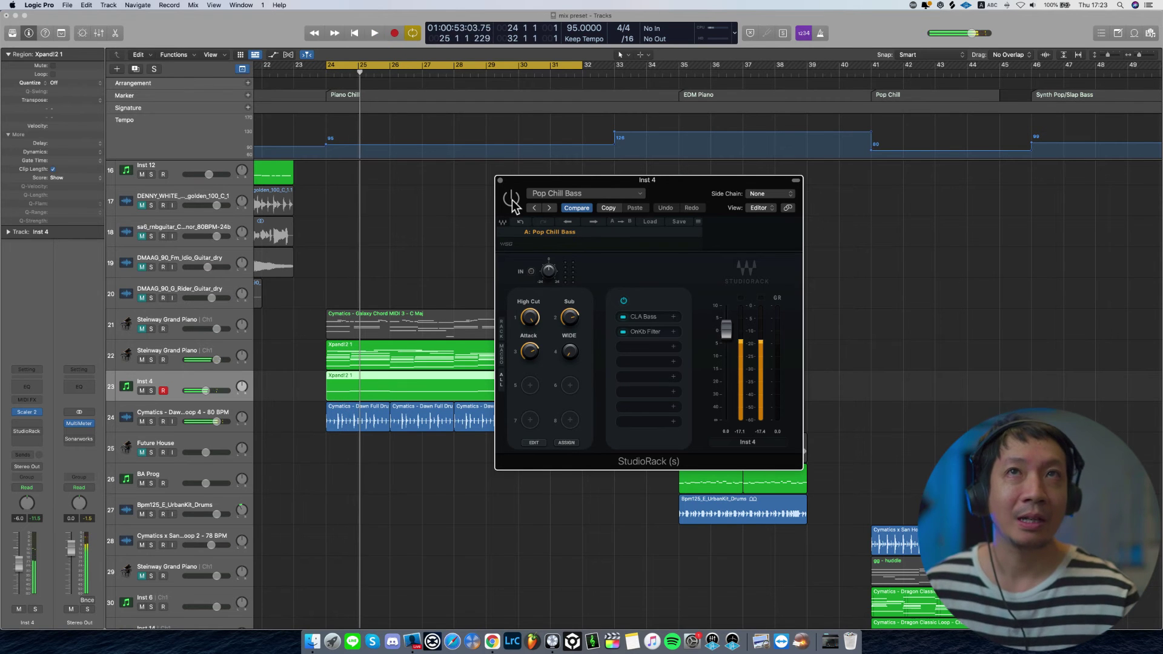
pyautogui.press('space')
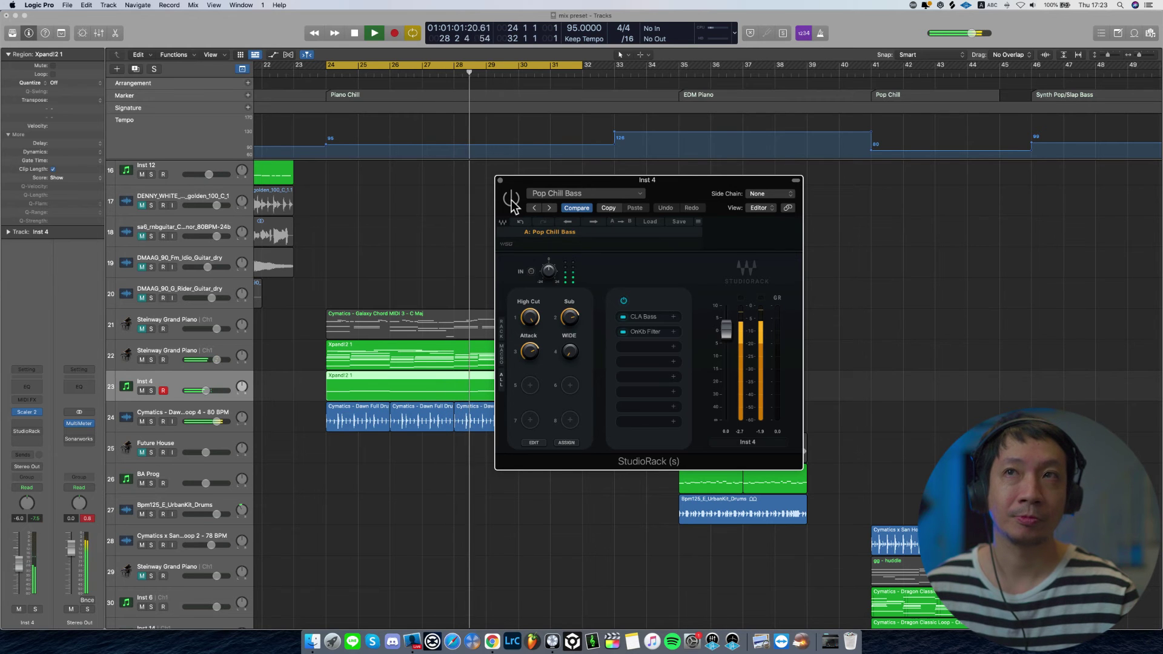
pyautogui.press('space')
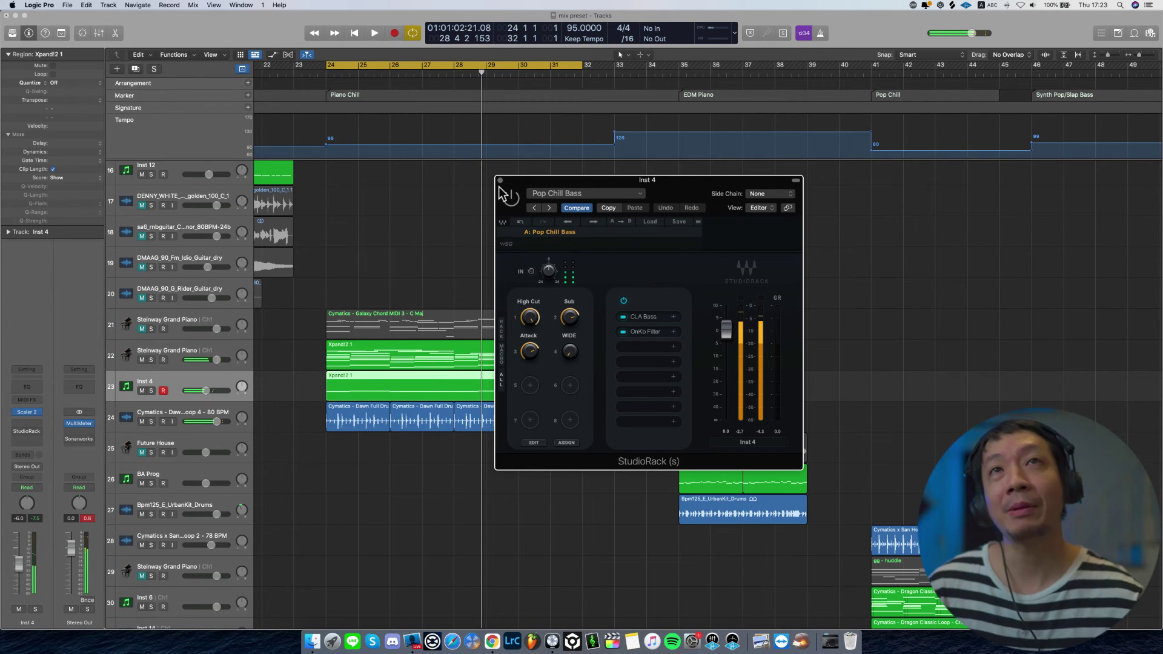
pyautogui.click(500, 181)
# - Look over the arrangement's song sections and tracks, from the opening Lofi section through to Pop Chill
pyautogui.press('super+Left')
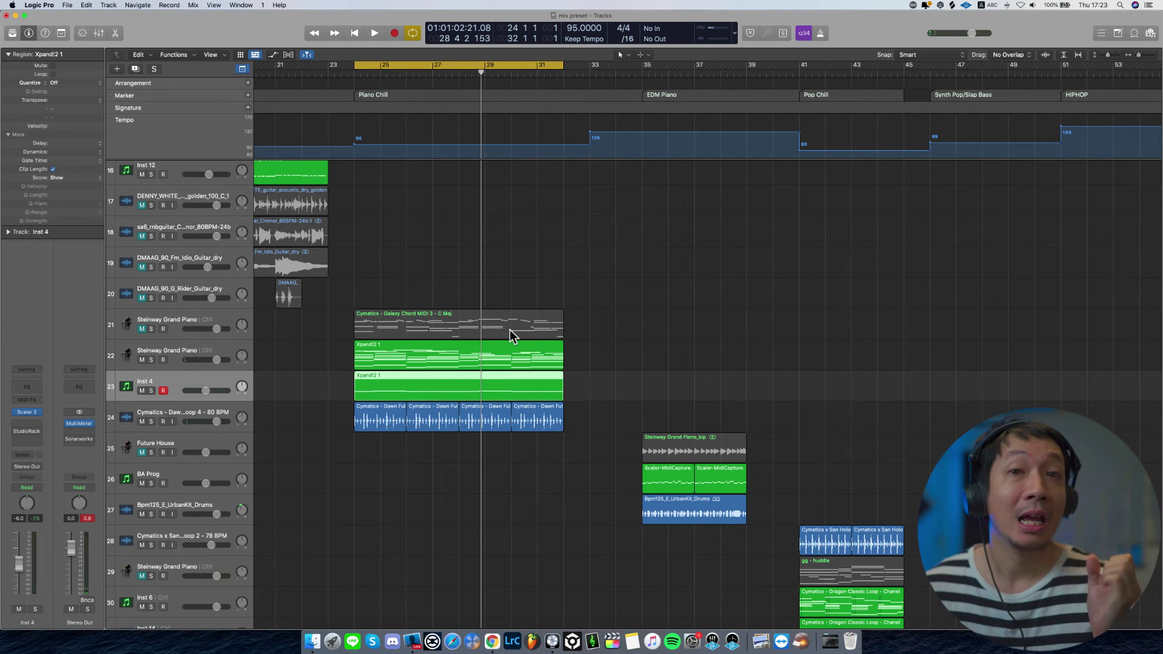
pyautogui.scroll(6, 498, 280)
pyautogui.hscroll(-5, 498, 279)
pyautogui.scroll(8, 470, 303)
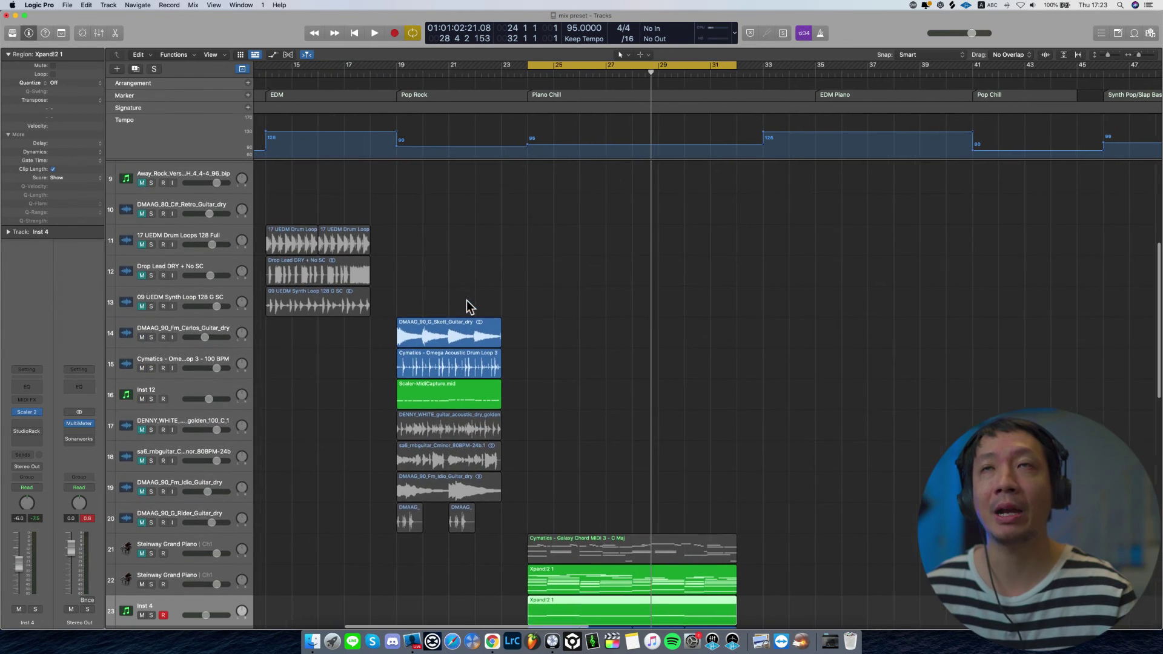
pyautogui.hscroll(-6, 466, 299)
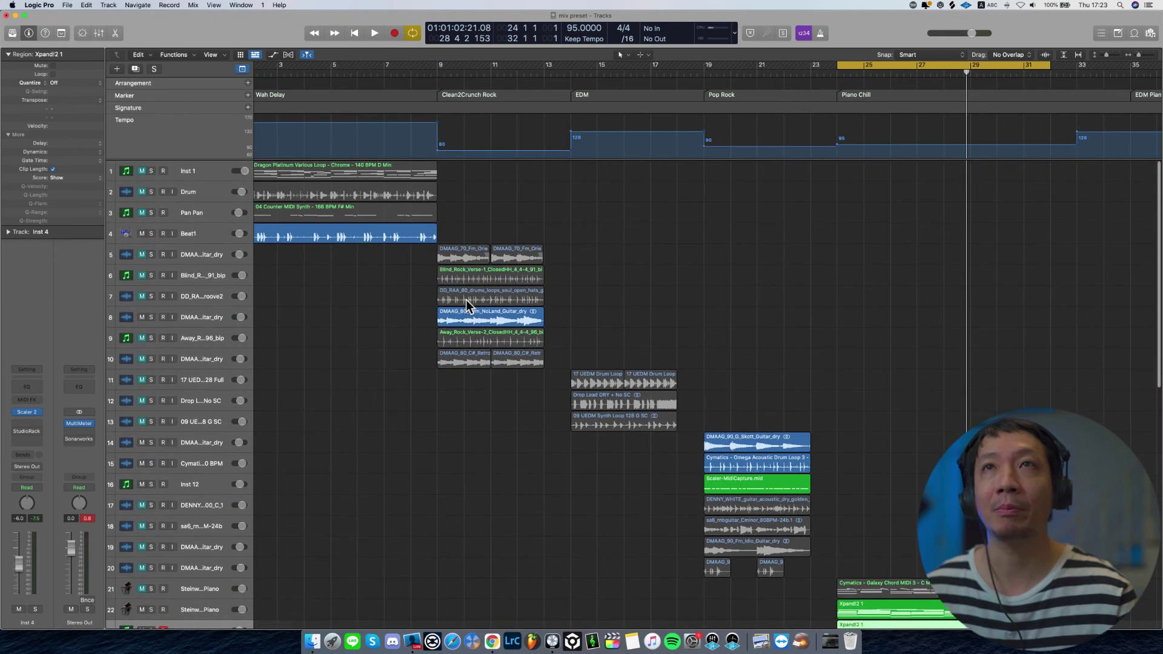
pyautogui.hscroll(-2, 464, 301)
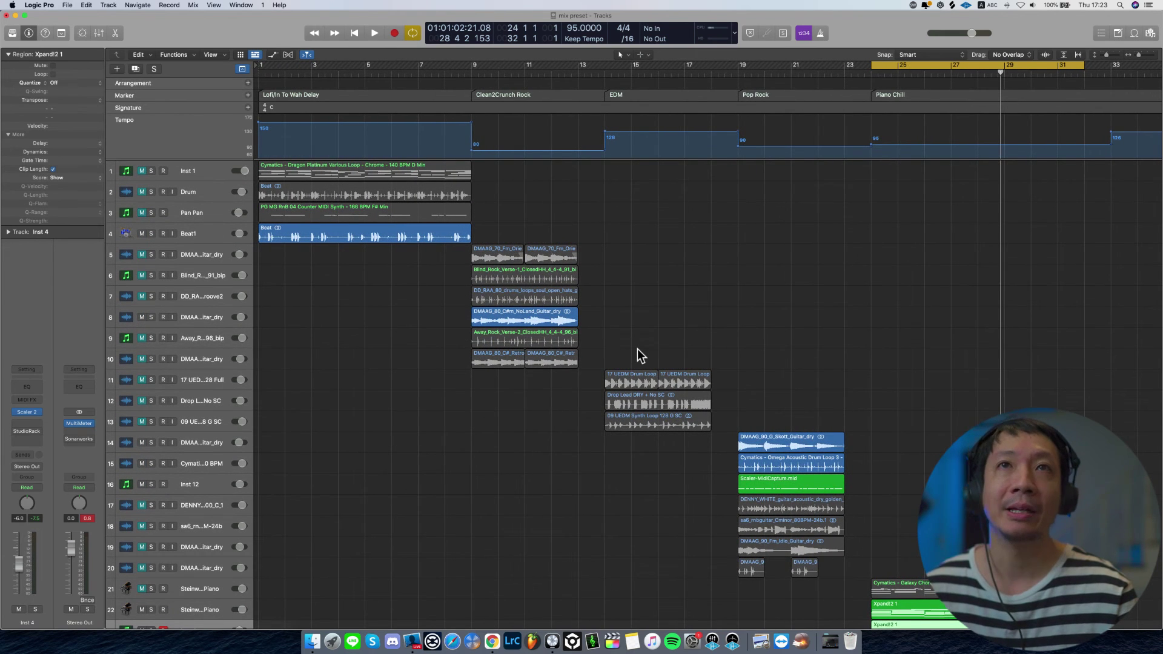
pyautogui.scroll(-5, 661, 398)
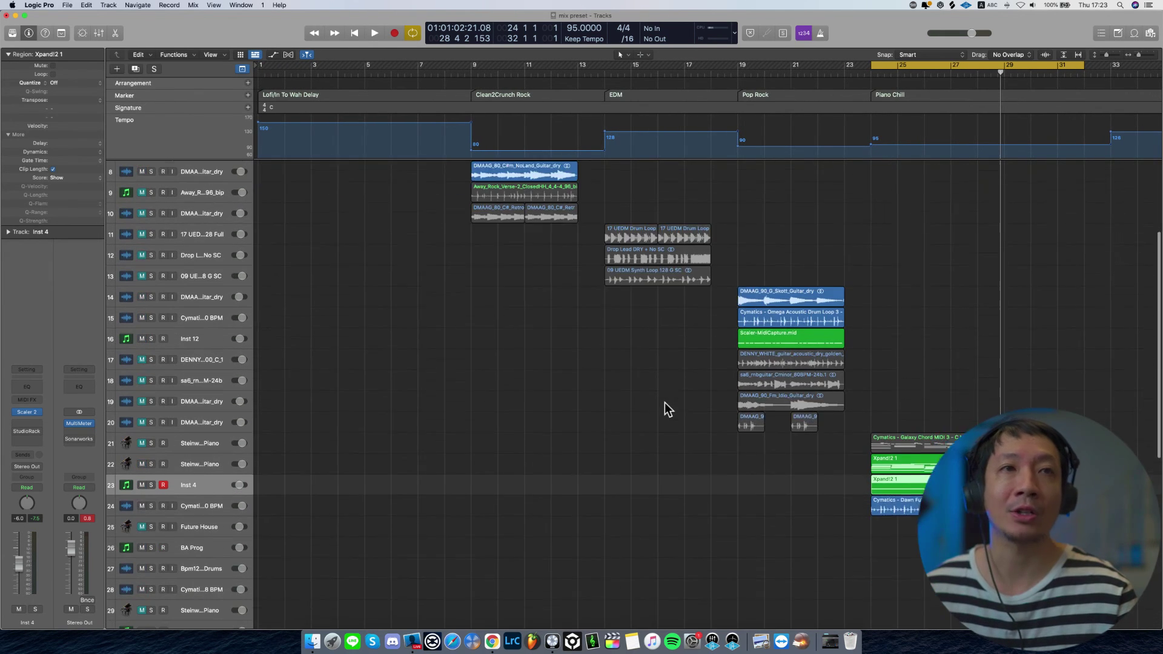
pyautogui.hscroll(5, 665, 402)
pyautogui.hscroll(3, 666, 401)
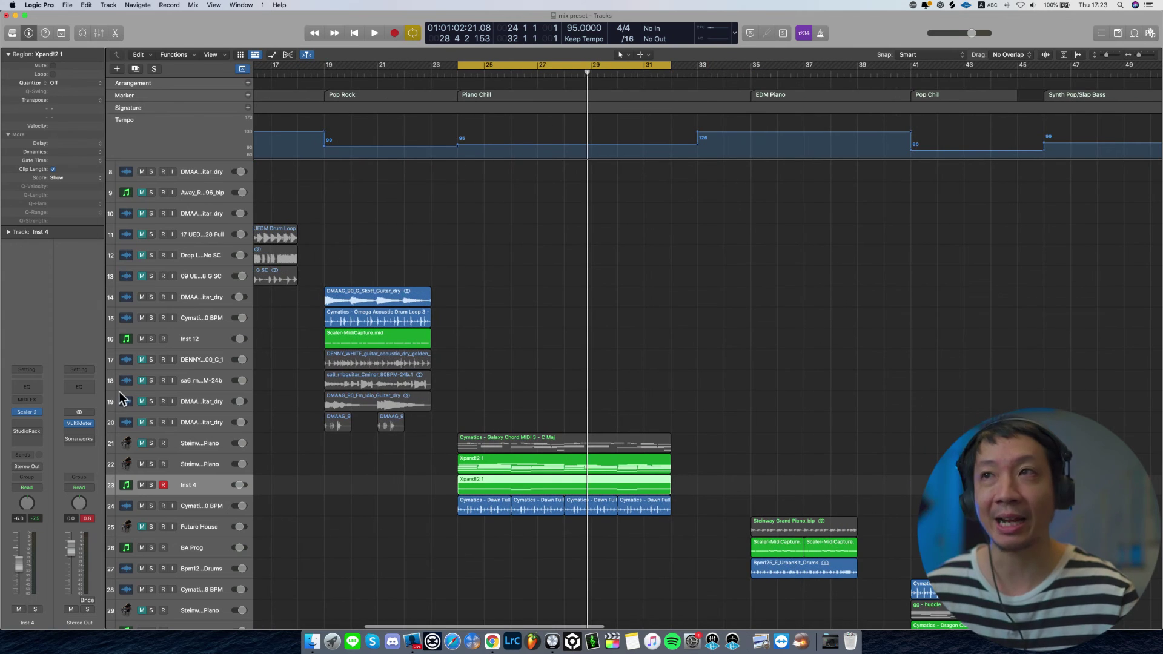
# - Browse the BASS presets of the TONG APOLLO MOON MIX collection from Inst 4's StudioRack, and close it without loading one
pyautogui.click(26, 430)
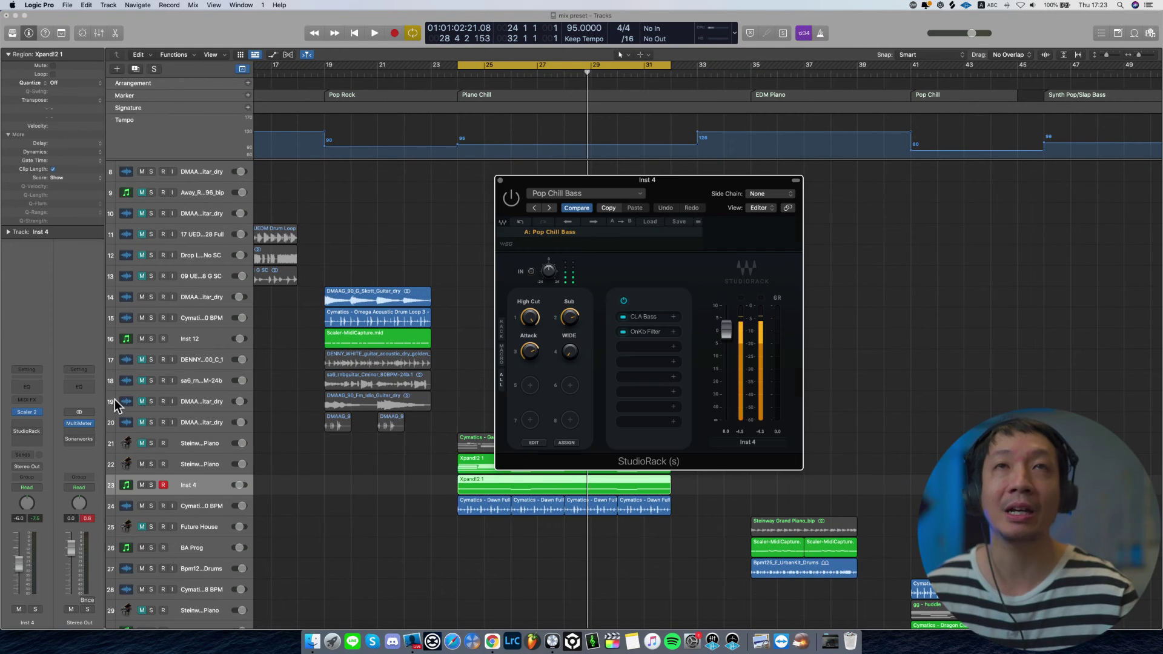
pyautogui.click(649, 222)
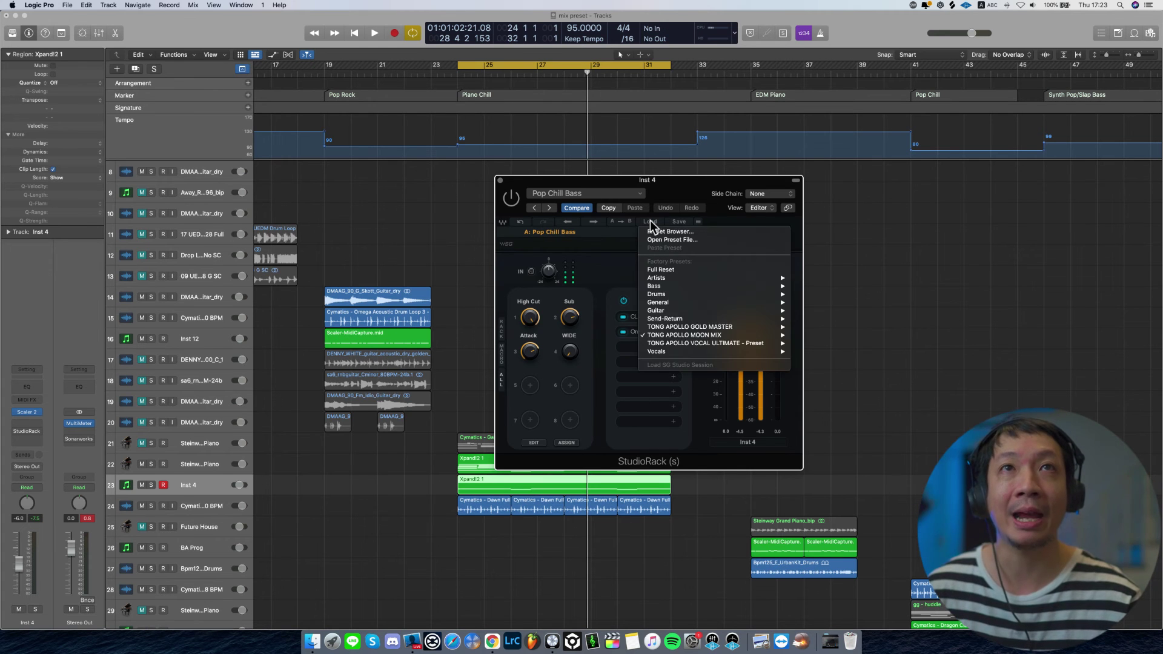
pyautogui.moveTo(705, 338)
pyautogui.moveTo(812, 338)
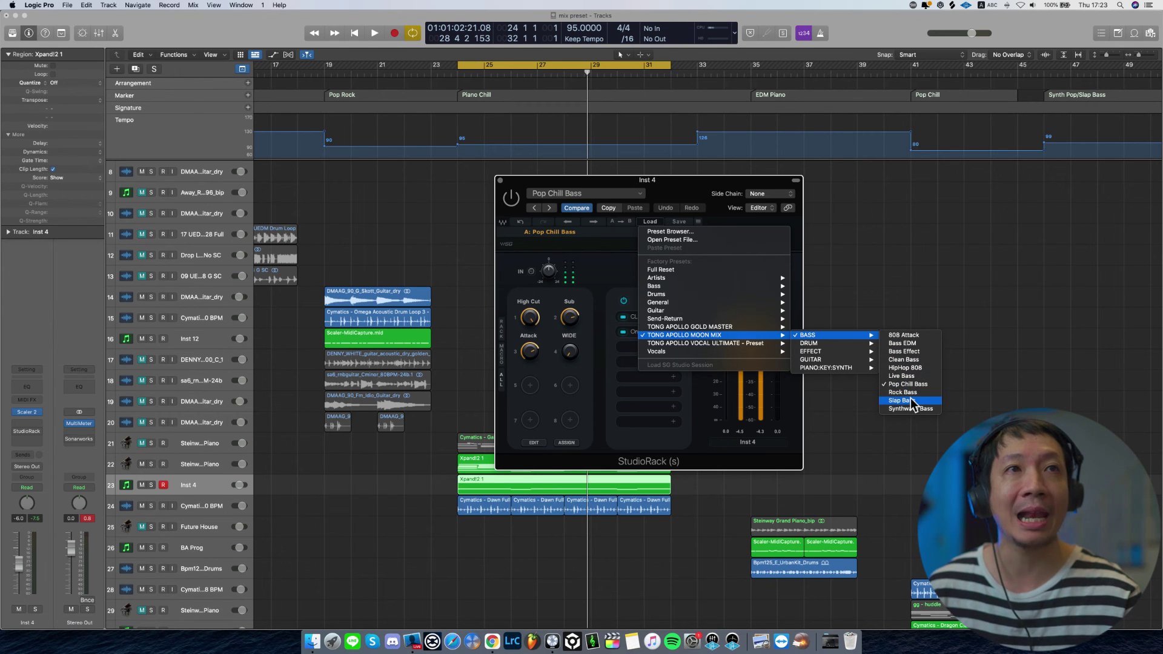
pyautogui.click(610, 181)
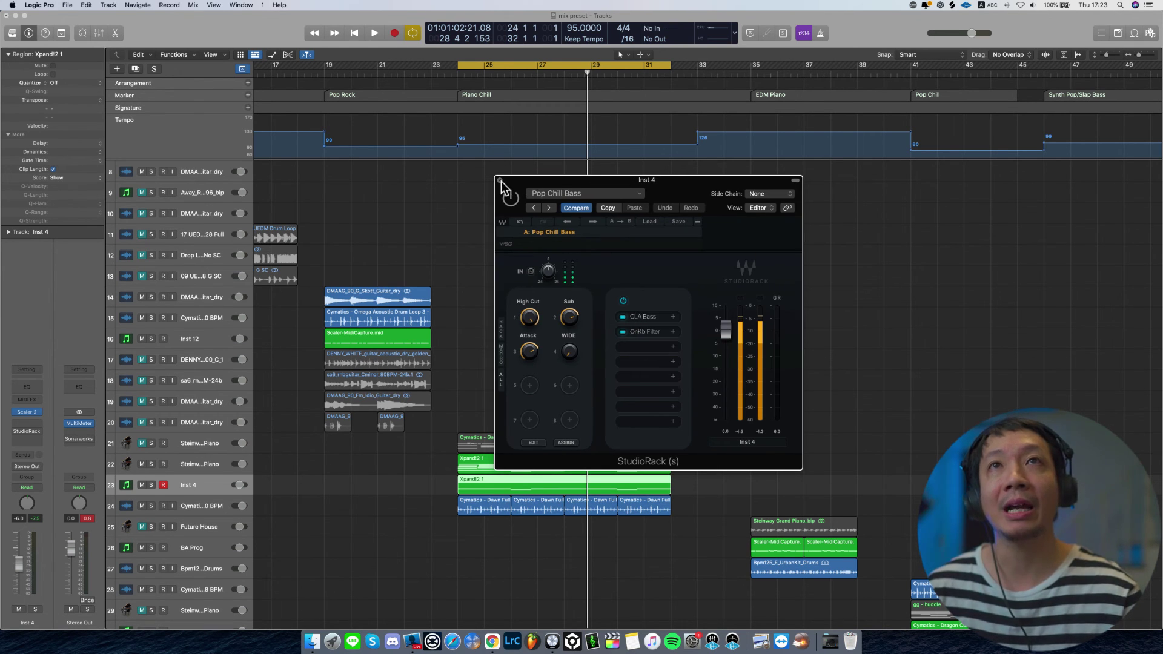
pyautogui.click(500, 180)
# - Set the cycle range to the Pop Rock section, bars 19 to 23, and play it with the Inst 12 track selected
pyautogui.hscroll(-8, 507, 224)
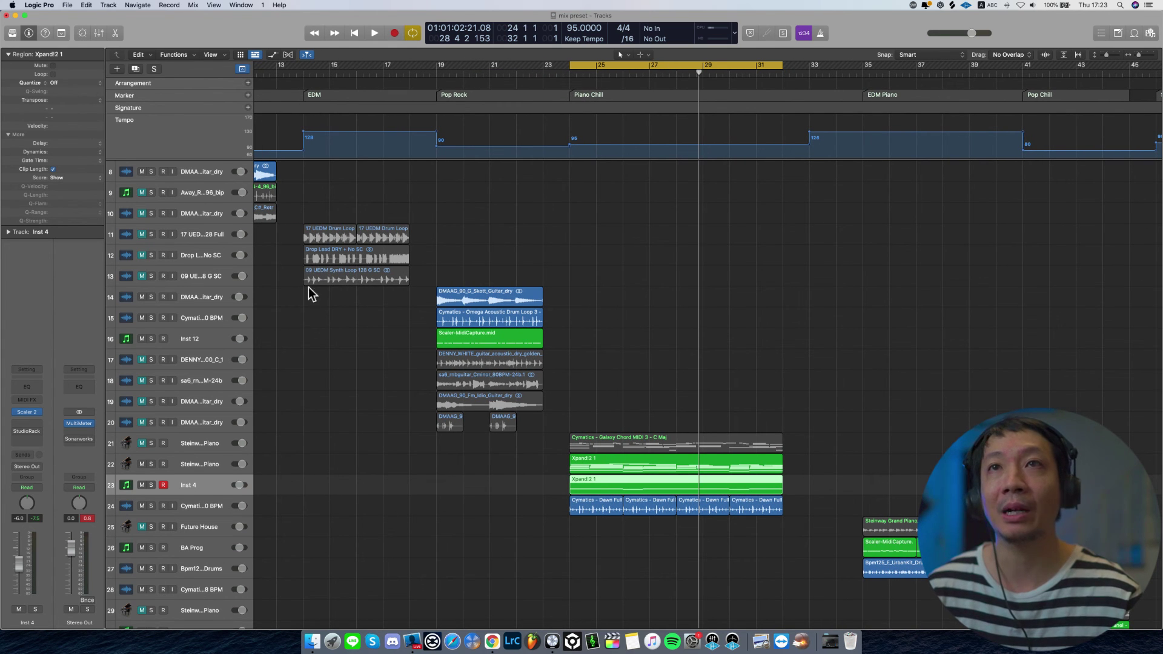
pyautogui.moveTo(438, 63); pyautogui.dragTo(542, 63)
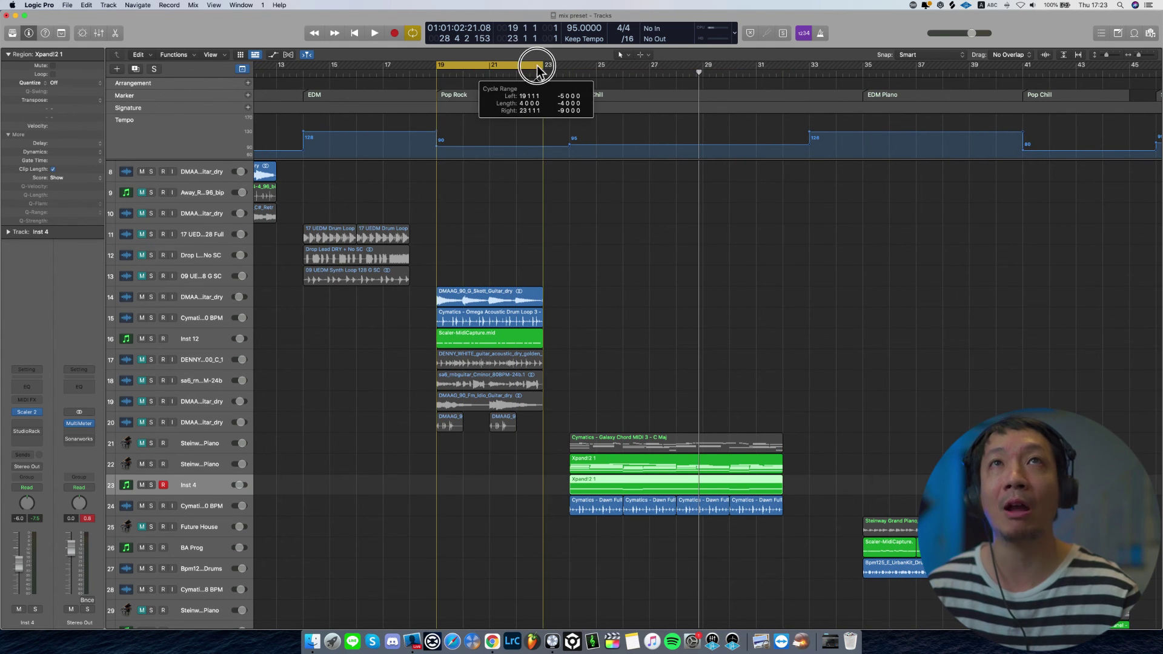
pyautogui.press('space')
pyautogui.click(187, 336)
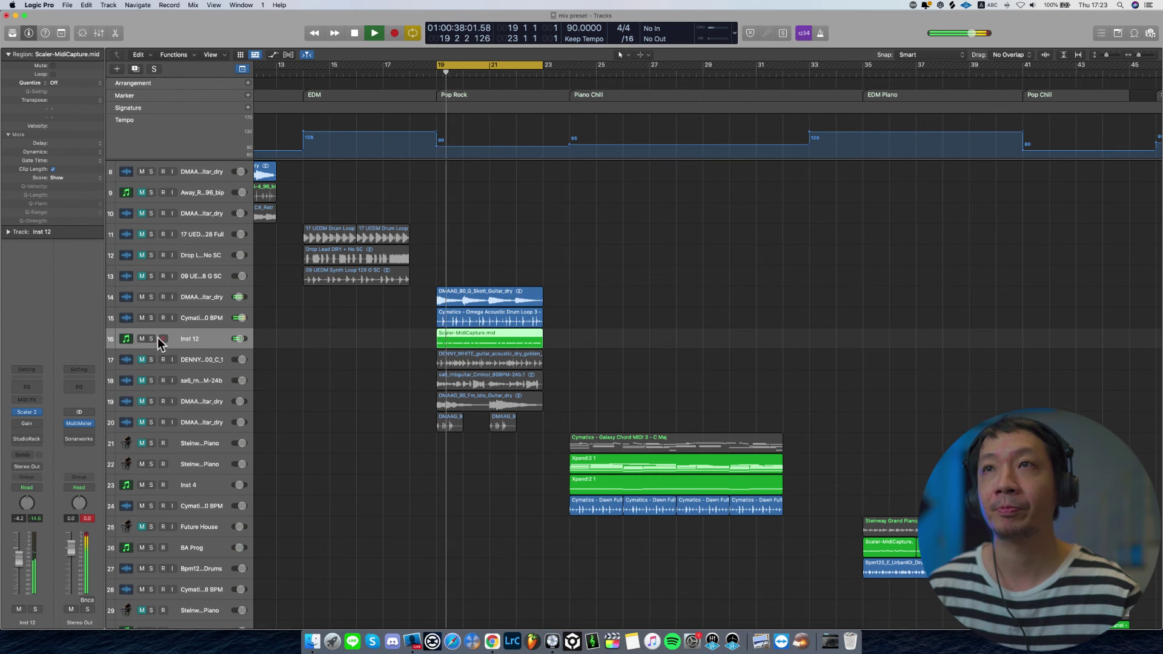
# - Solo the Inst 12 bass track together with the Cymatics drum loop track just above it
pyautogui.click(151, 338)
pyautogui.scroll(3, 364, 376)
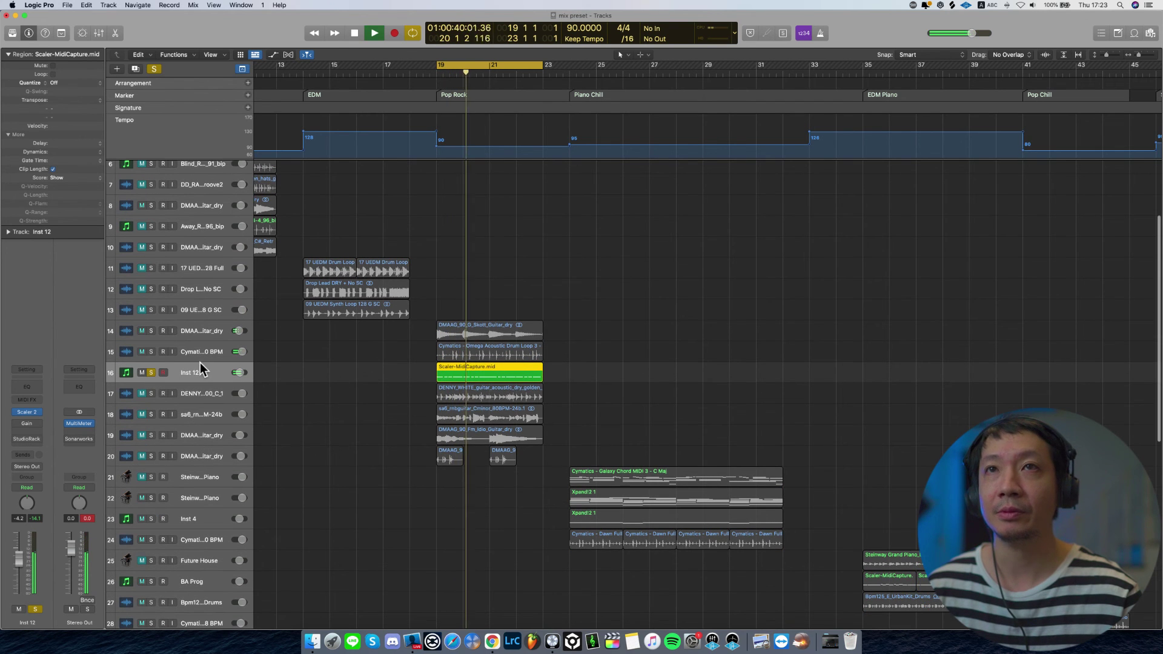
pyautogui.click(153, 352)
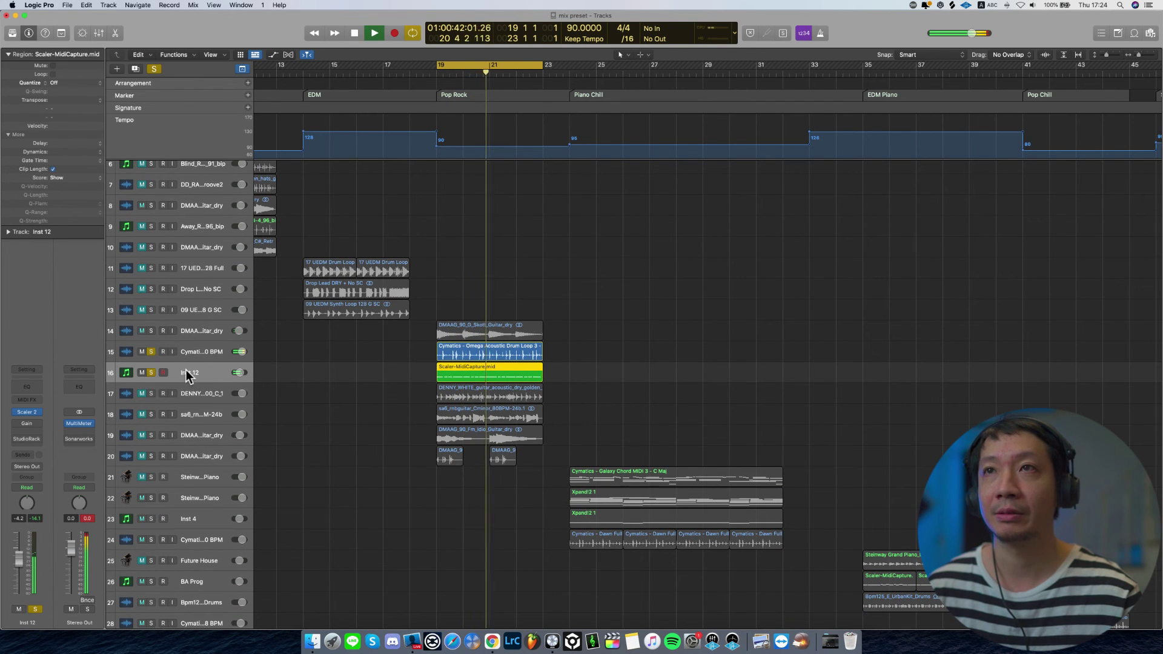
# - Open Inst 12's StudioRack with the Rock Bass preset, enable it, replay the Pop Rock section, and move the plug-in window clear of the regions
pyautogui.click(26, 439)
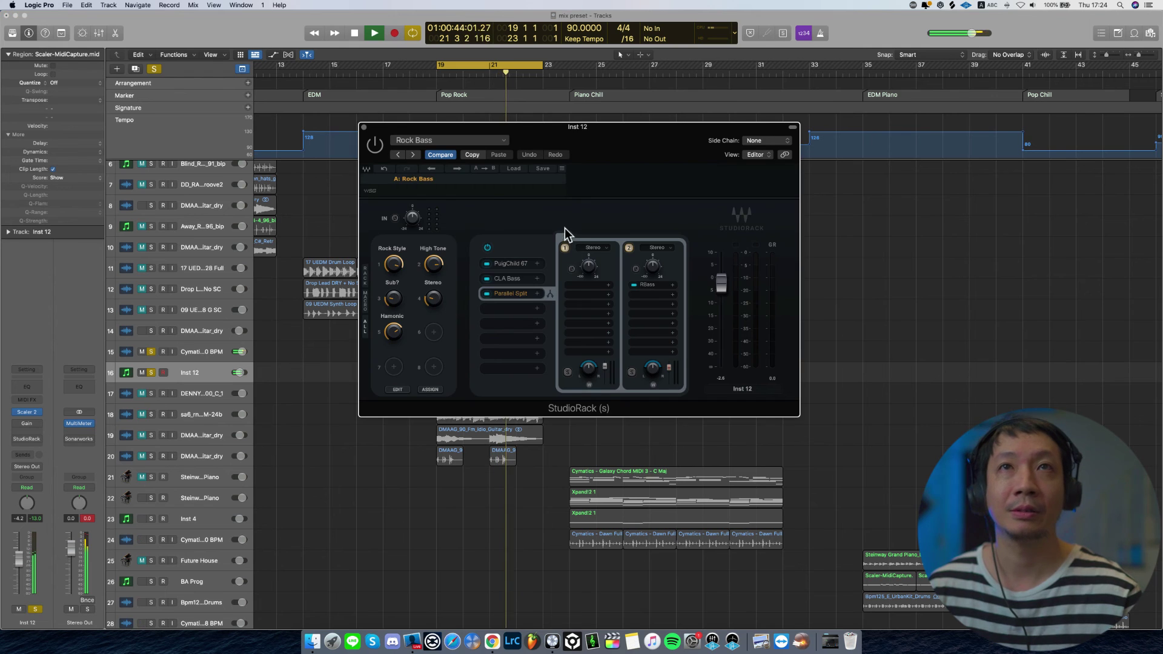
pyautogui.press('space')
pyautogui.click(364, 145)
pyautogui.press('space')
pyautogui.moveTo(583, 127); pyautogui.dragTo(739, 183)
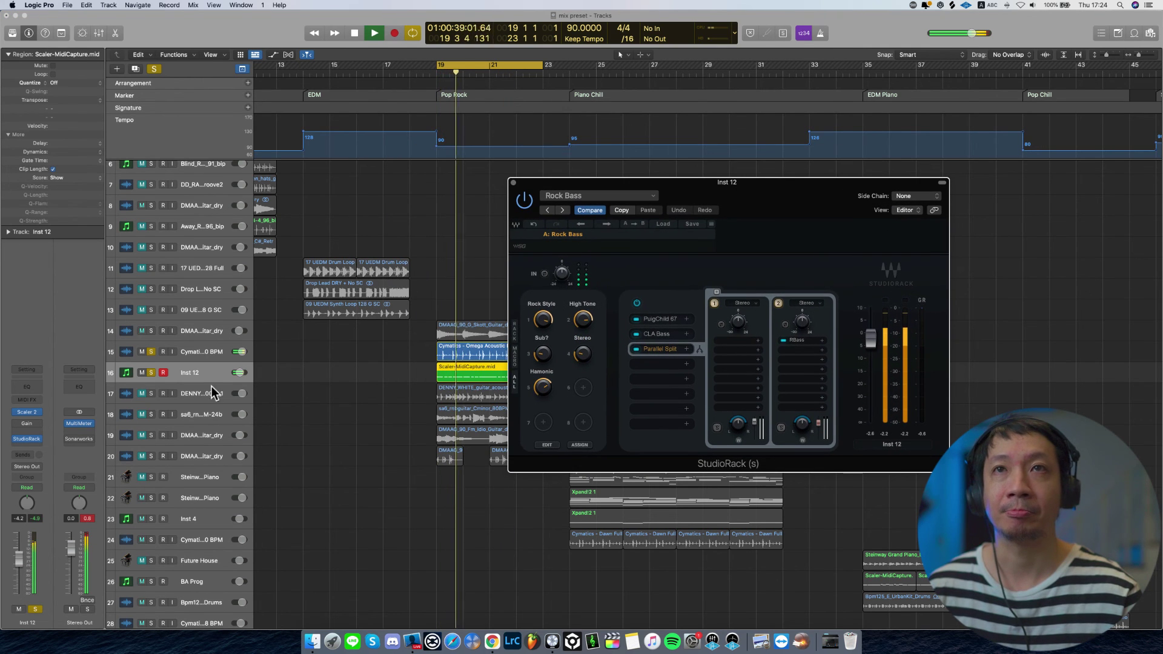
# - Adjust the Rock Bass rack's Rock Style, Sub? and Harmonic macros during playback, and stop the playback
pyautogui.moveTo(542, 319)
pyautogui.mouseDown()
pyautogui.moveTo(550, 295)
pyautogui.moveTo(548, 315)
pyautogui.mouseUp()
pyautogui.click(543, 353)
pyautogui.moveTo(549, 385)
pyautogui.mouseDown()
pyautogui.moveTo(555, 431)
pyautogui.moveTo(563, 383)
pyautogui.mouseUp()
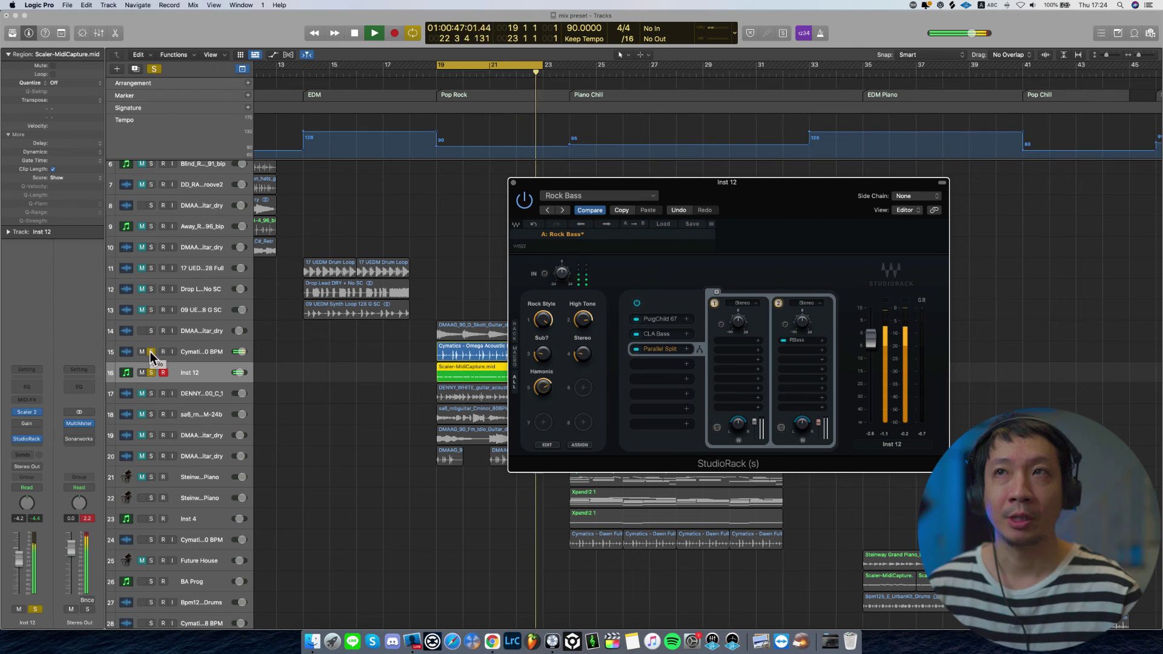
pyautogui.press('space')
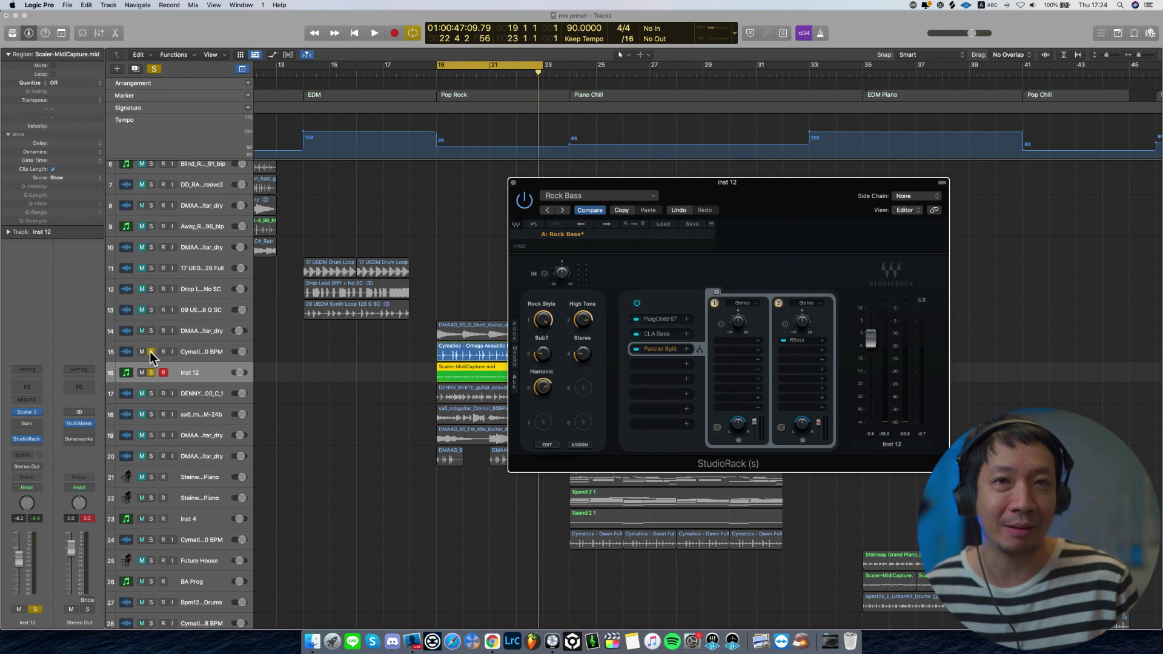
# - Replay the Pop Rock section and compare the Rock Bass rack bypassed and enabled, ending with it bypassed
pyautogui.press('space')
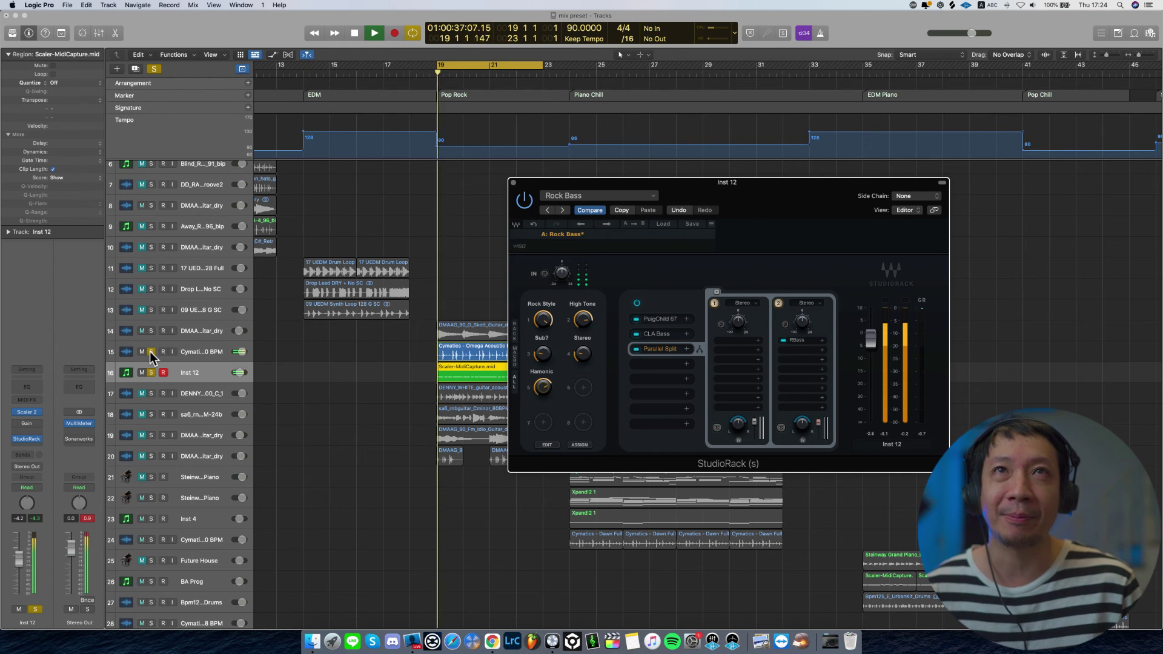
pyautogui.click(523, 201)
pyautogui.click(524, 200)
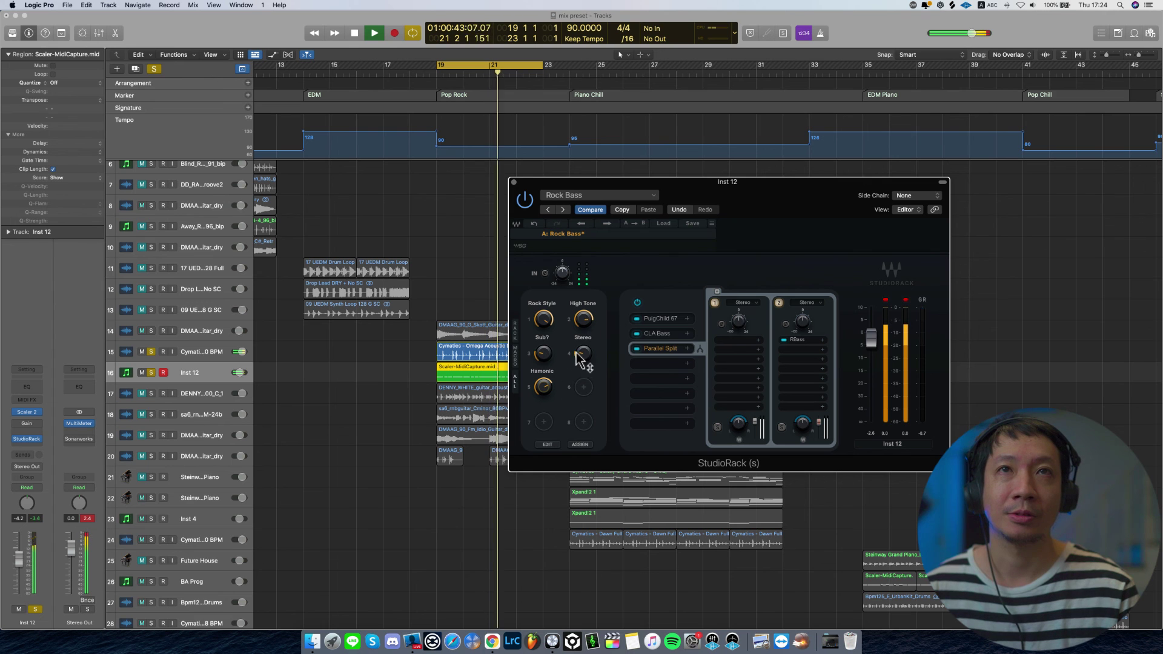
pyautogui.click(524, 201)
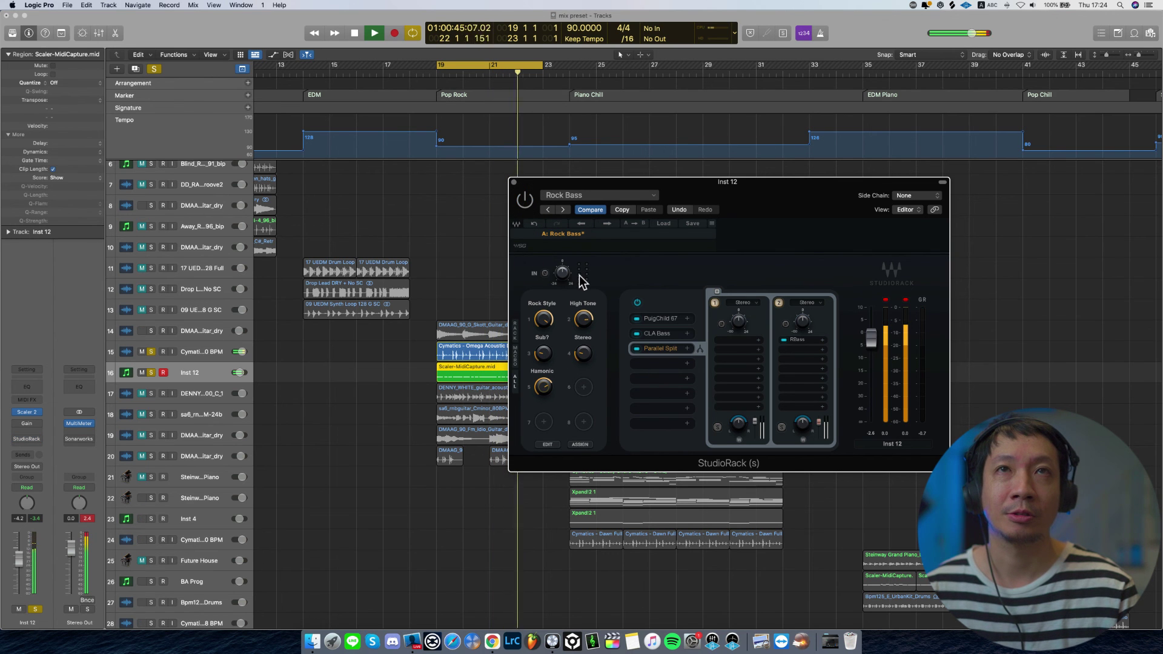
# - Stop playback and close the rack window, unsolo the bass and drum tracks, and switch to Ecamm Live
pyautogui.press('space')
pyautogui.click(514, 183)
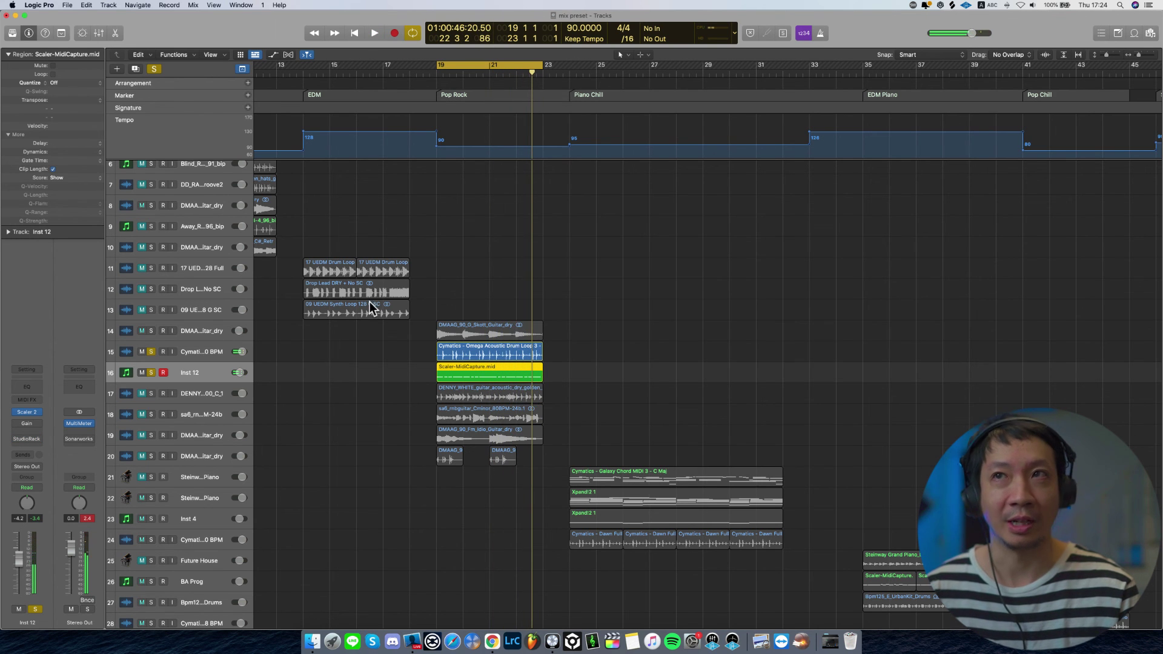
pyautogui.click(150, 353)
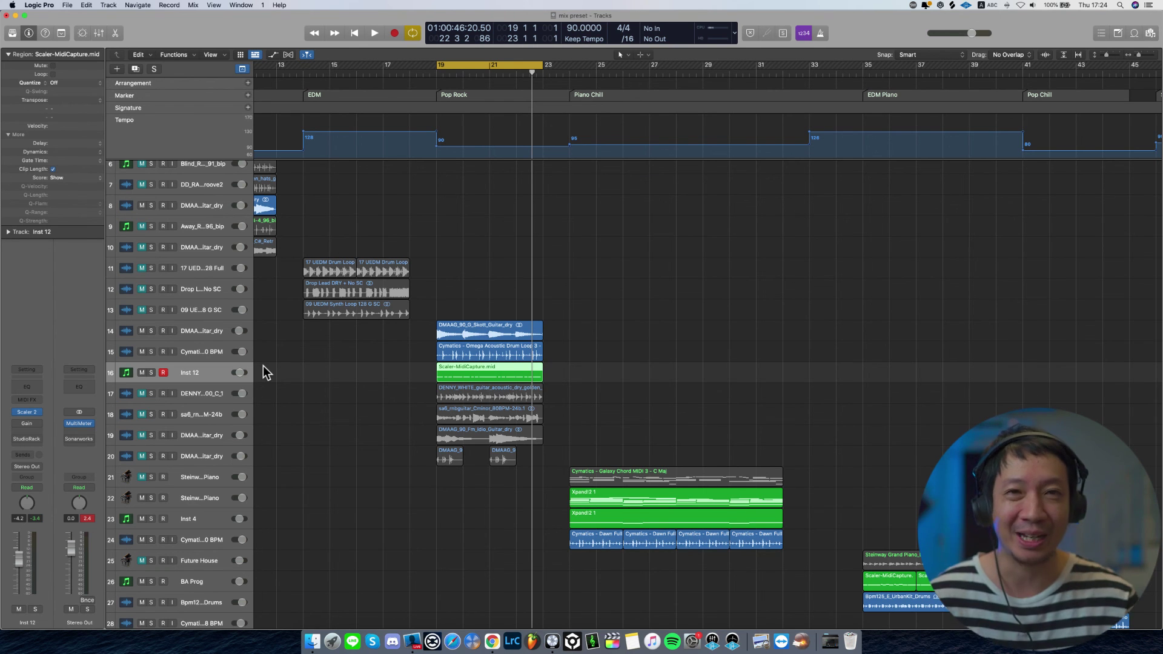
pyautogui.click(412, 641)
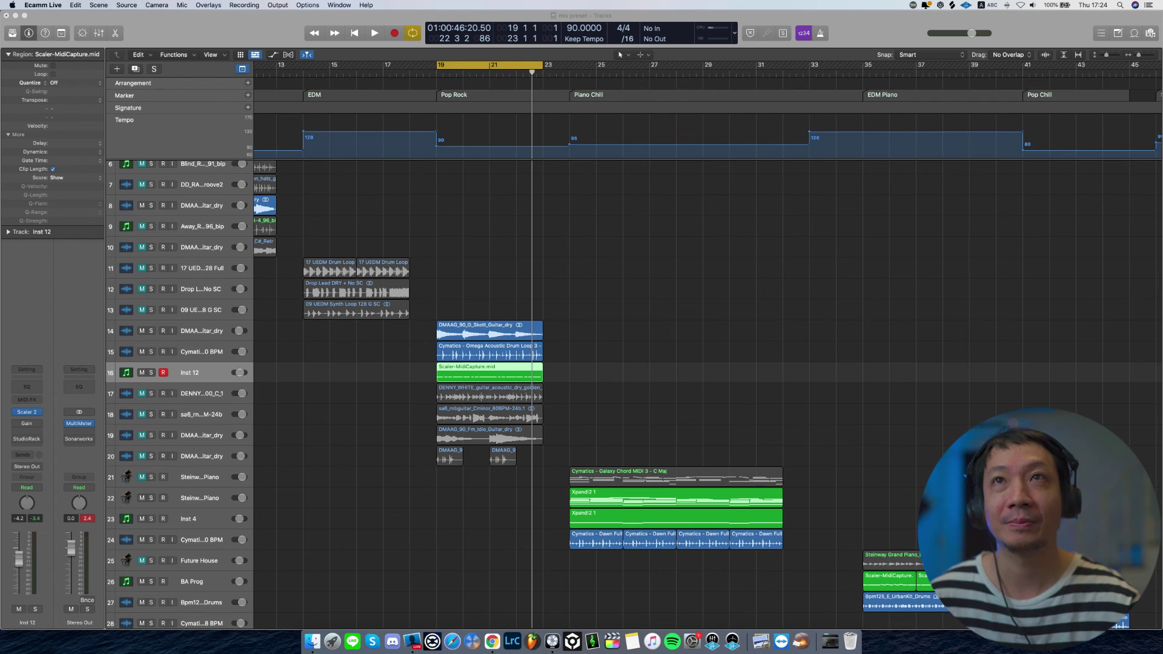